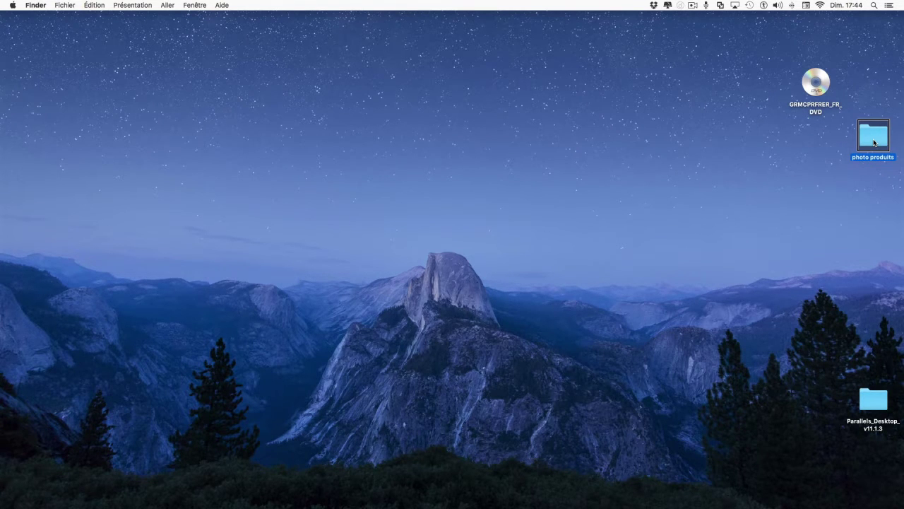
# Launch Parallels Desktop from the Applications folder.
pyautogui.press('super+shift+a')
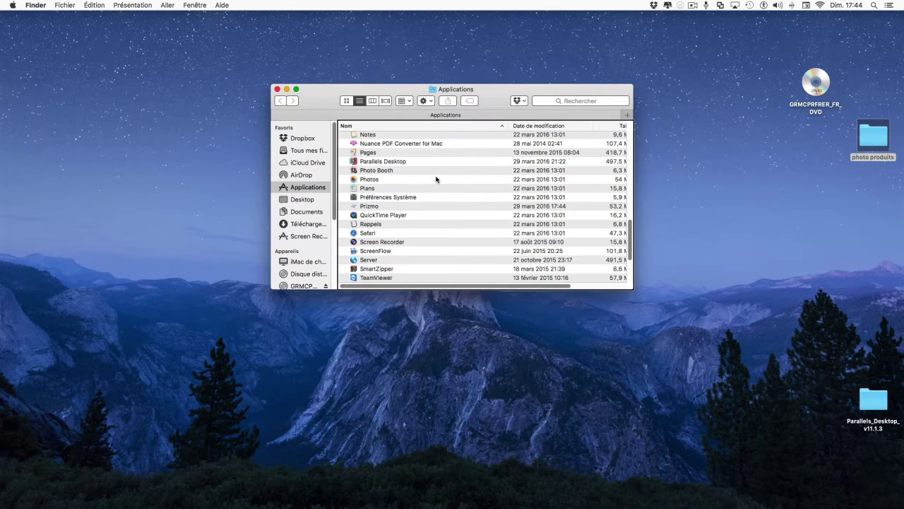
pyautogui.write('par')
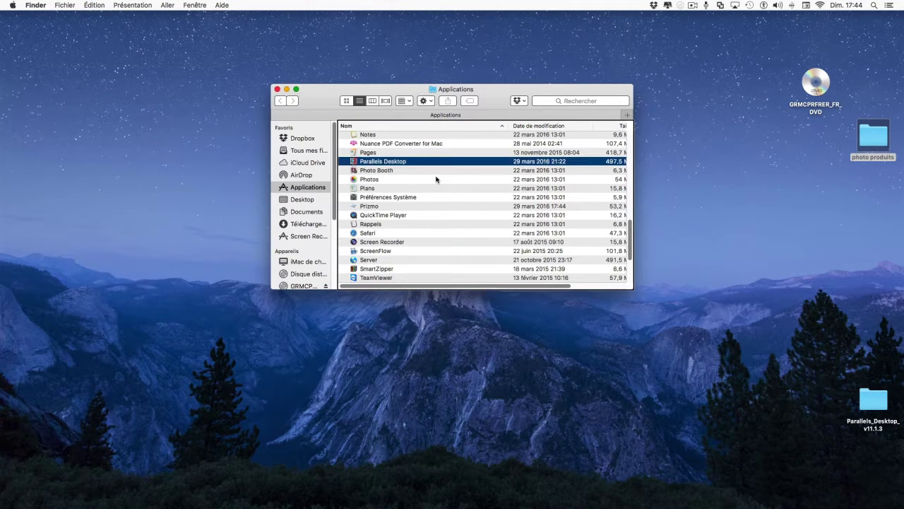
pyautogui.press('super+o')
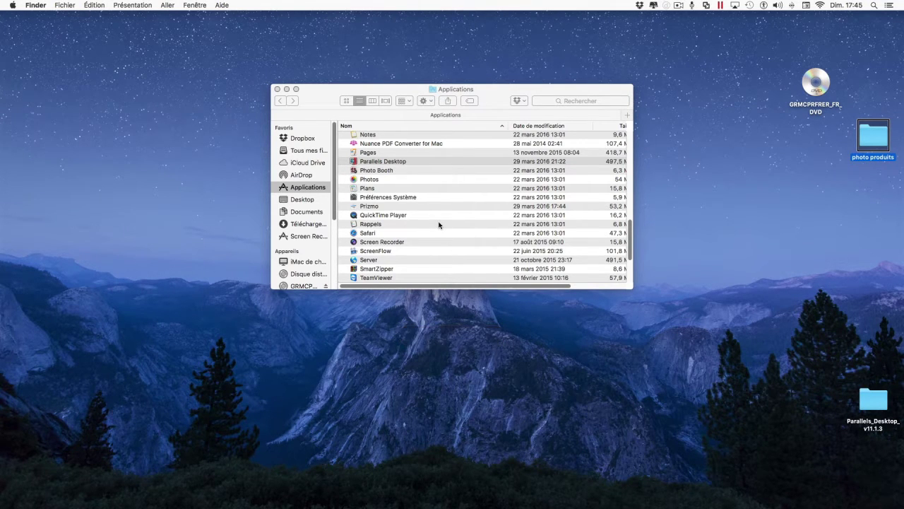
# Start a new virtual machine that installs Windows 7 from the GRMCPRFRER_FR_DVD disc, locating the source manually with DVD as its type.
pyautogui.click(386, 174)
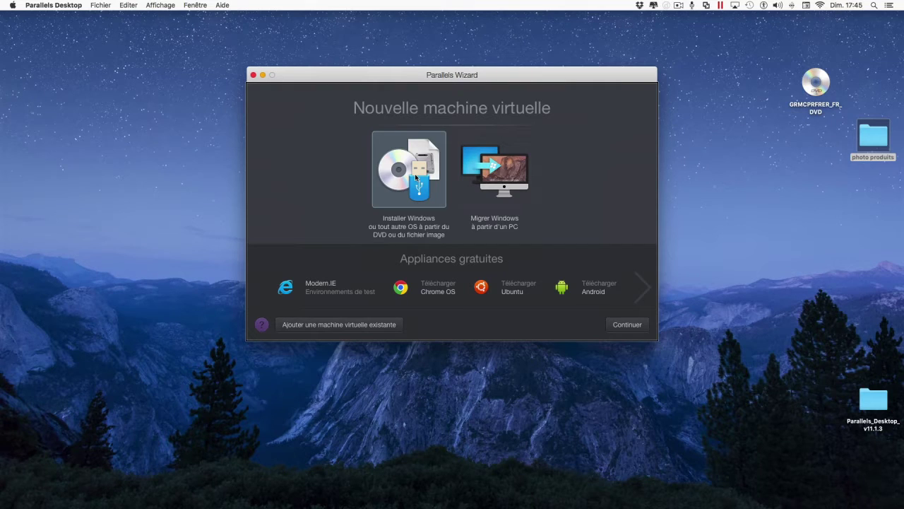
pyautogui.click(633, 327)
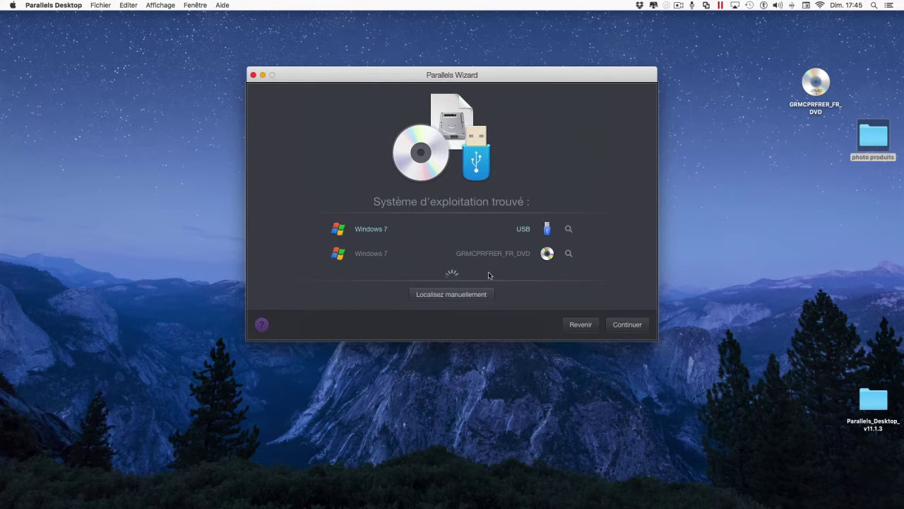
pyautogui.click(351, 256)
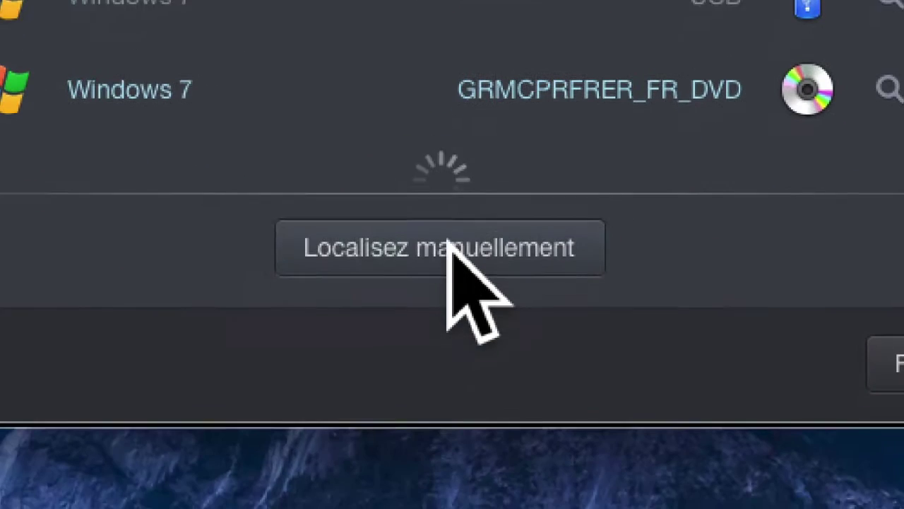
pyautogui.click(447, 243)
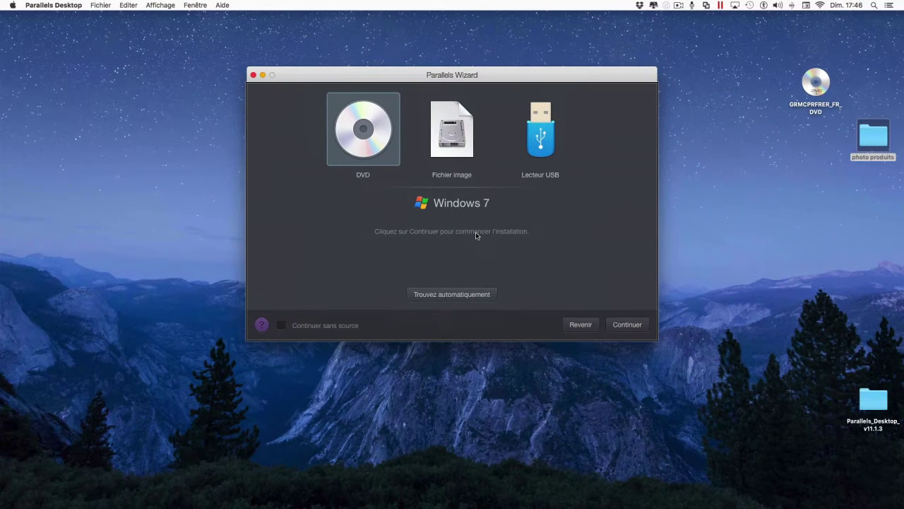
pyautogui.click(625, 330)
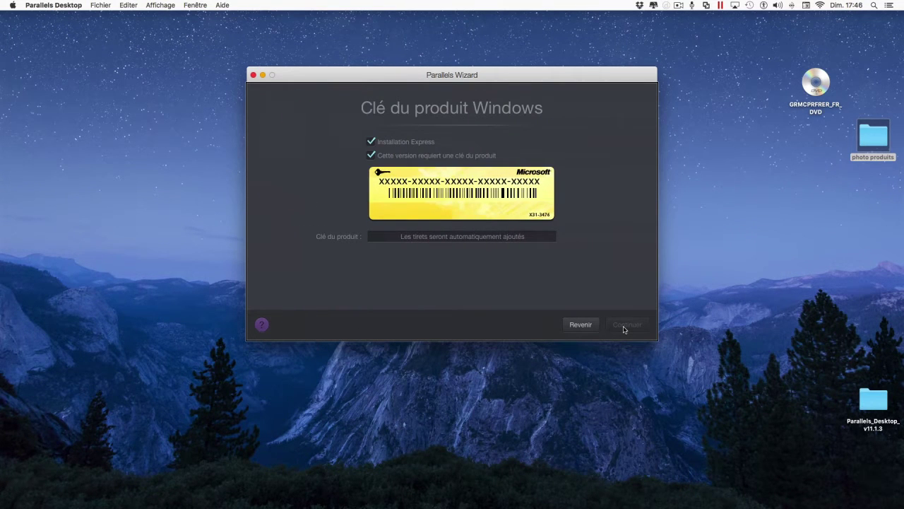
# Turn off Installation Express for the new virtual machine and continue without a Windows product key.
pyautogui.click(419, 141)
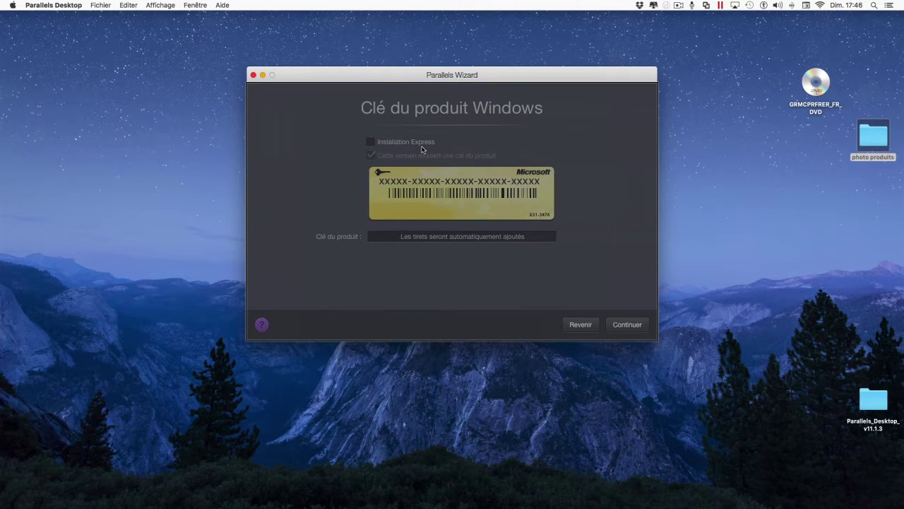
pyautogui.click(418, 143)
pyautogui.click(418, 143)
pyautogui.click(631, 326)
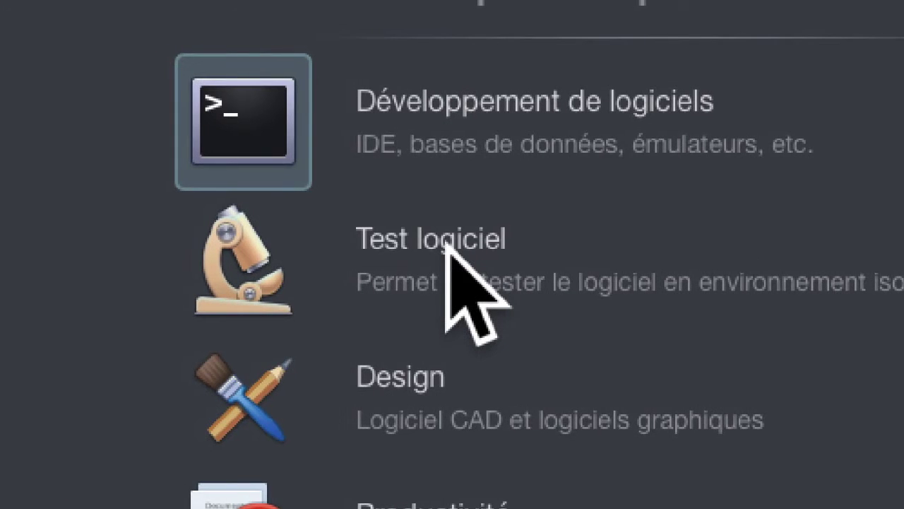
# Choose the Test logiciel usage profile and create the virtual machine in /Users/Shared/Parallels with sharing to other Mac users turned off.
pyautogui.click(447, 241)
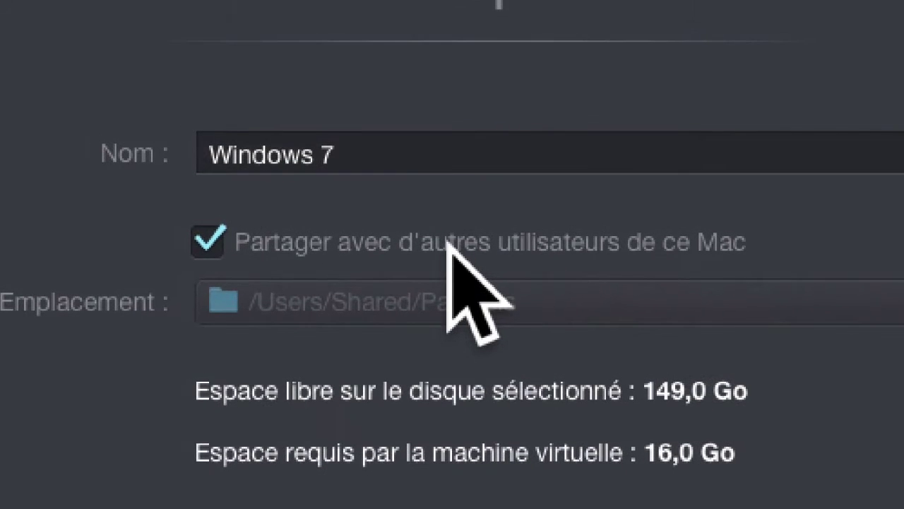
pyautogui.click(292, 231)
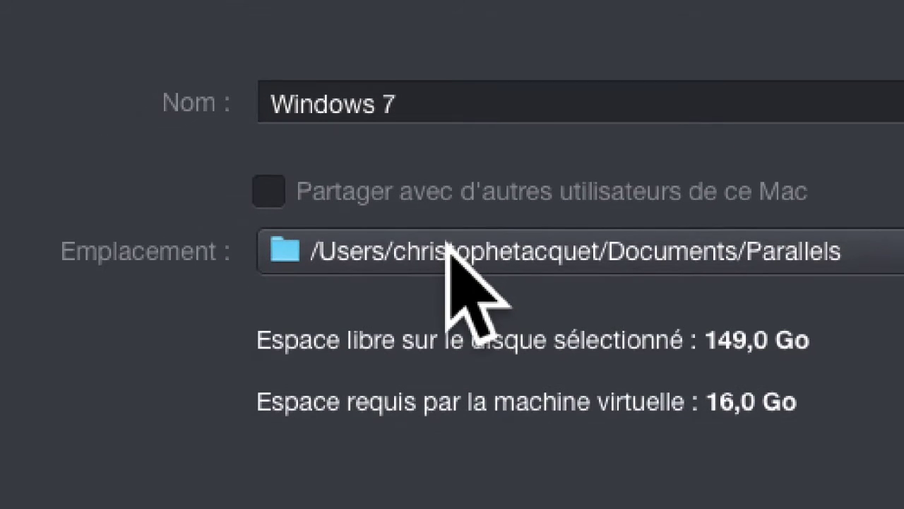
pyautogui.click(447, 244)
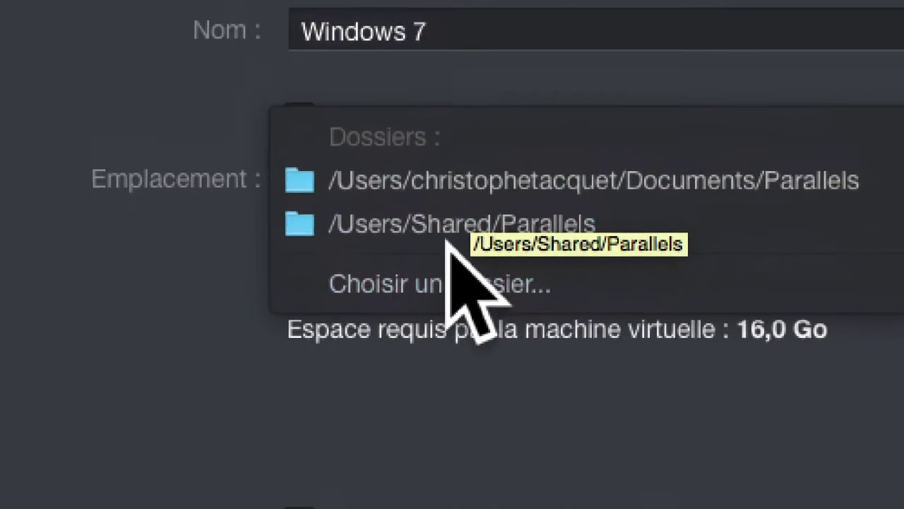
pyautogui.click(452, 226)
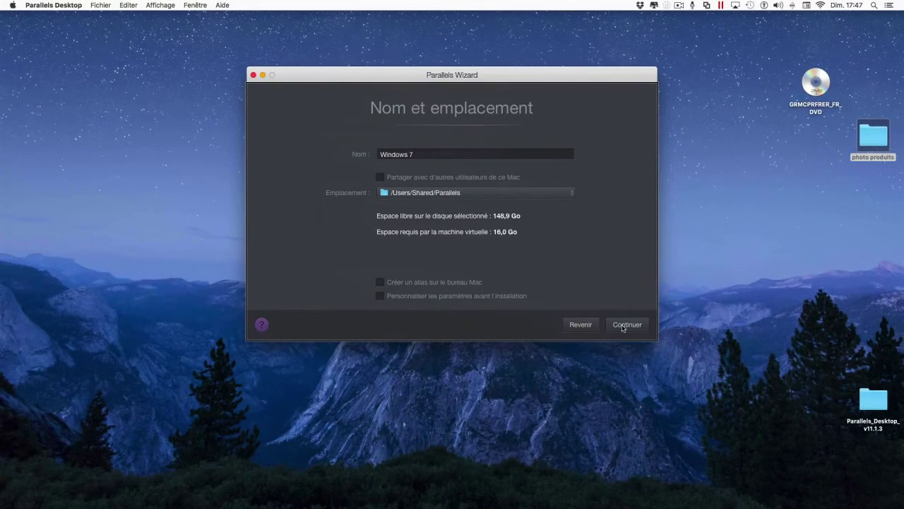
pyautogui.click(623, 327)
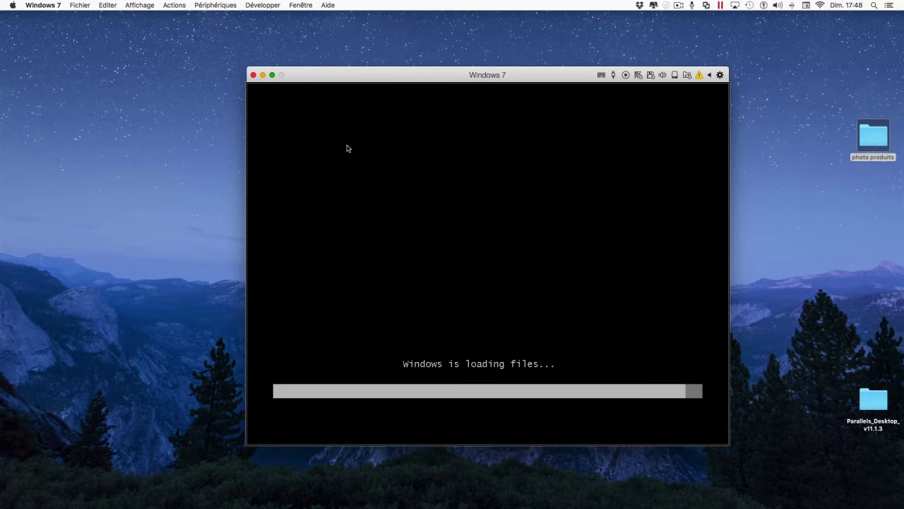
# Switch the virtual machine to full screen and start the Windows 7 installation with the French language, format and keyboard settings.
pyautogui.press('ctrl+super+f')
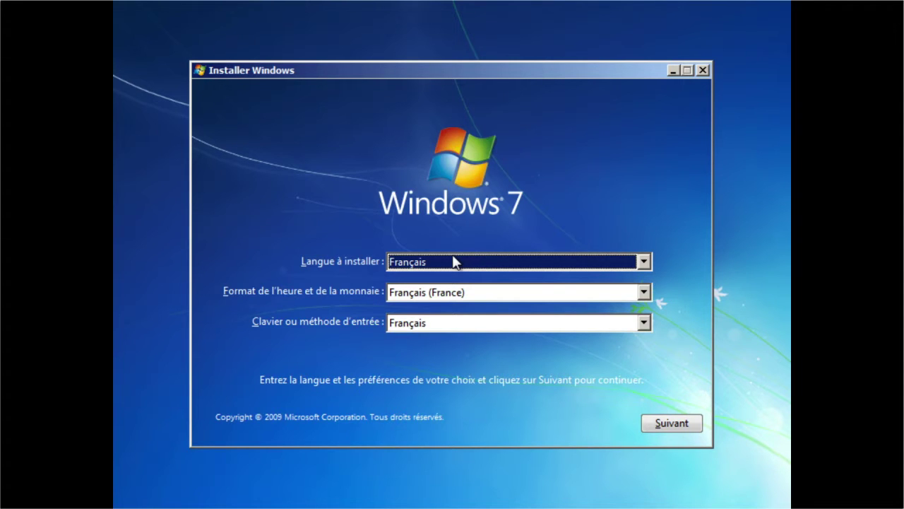
pyautogui.press('Return')
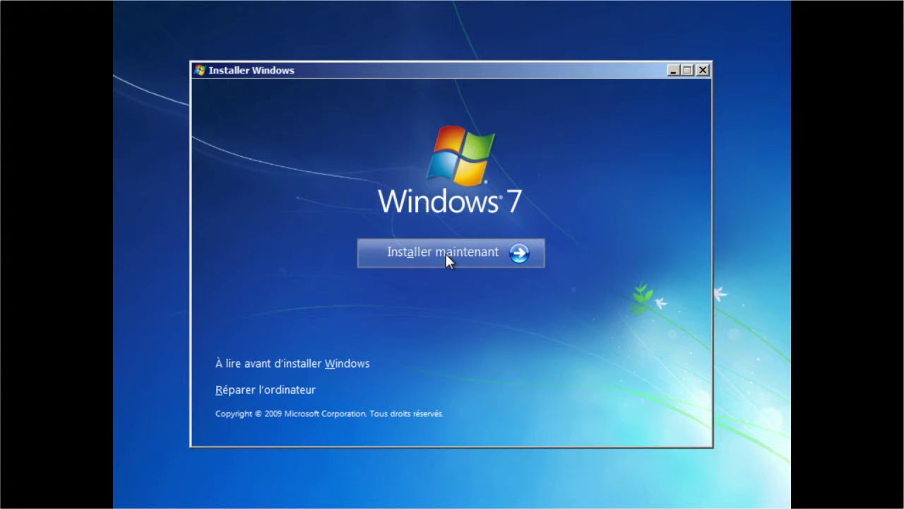
pyautogui.click(445, 255)
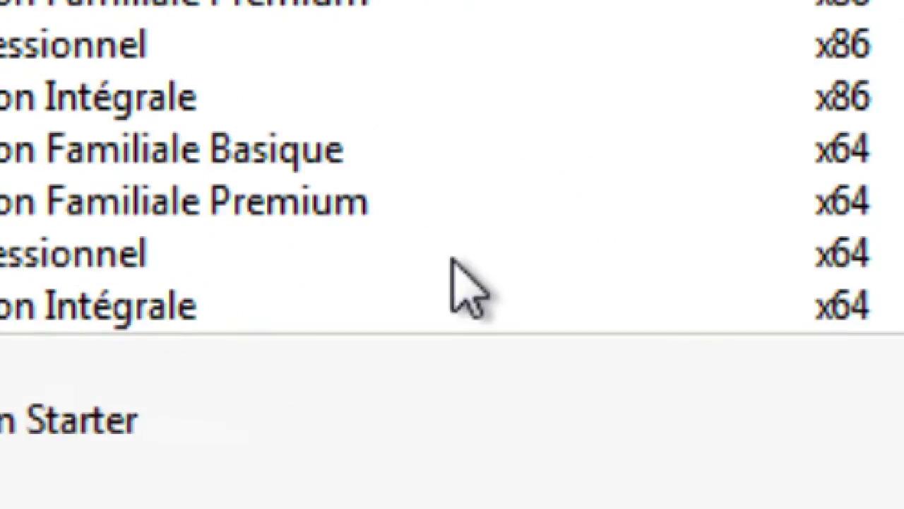
# Select Windows 7 Professionnel x64 as the operating system to install.
pyautogui.click(706, 311)
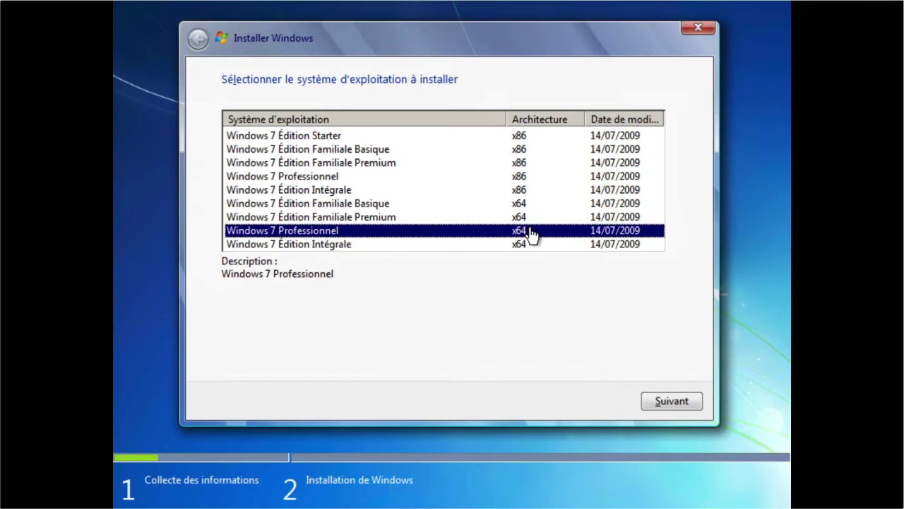
pyautogui.press('Up')
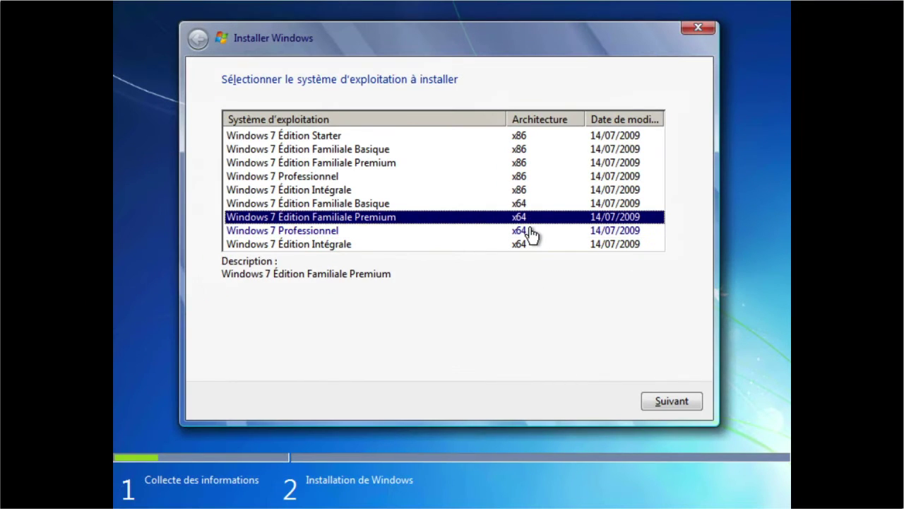
pyautogui.press('Down')
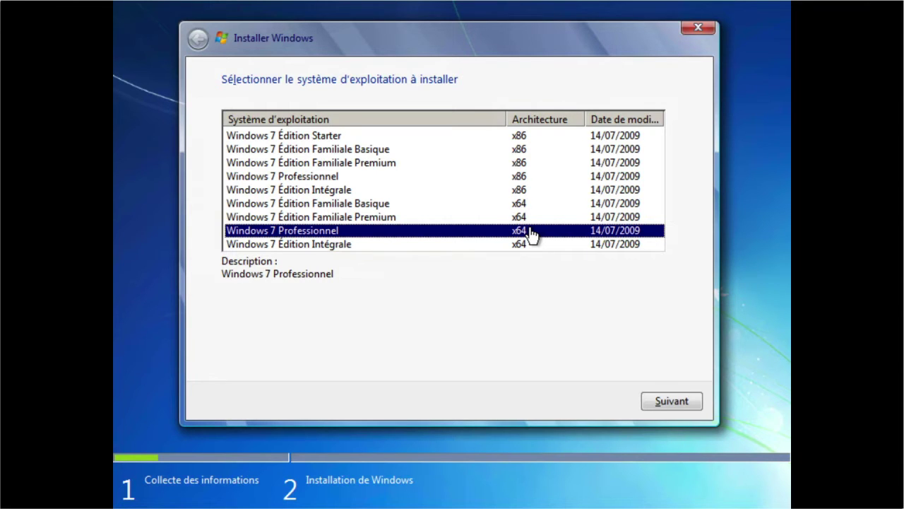
pyautogui.press('Return')
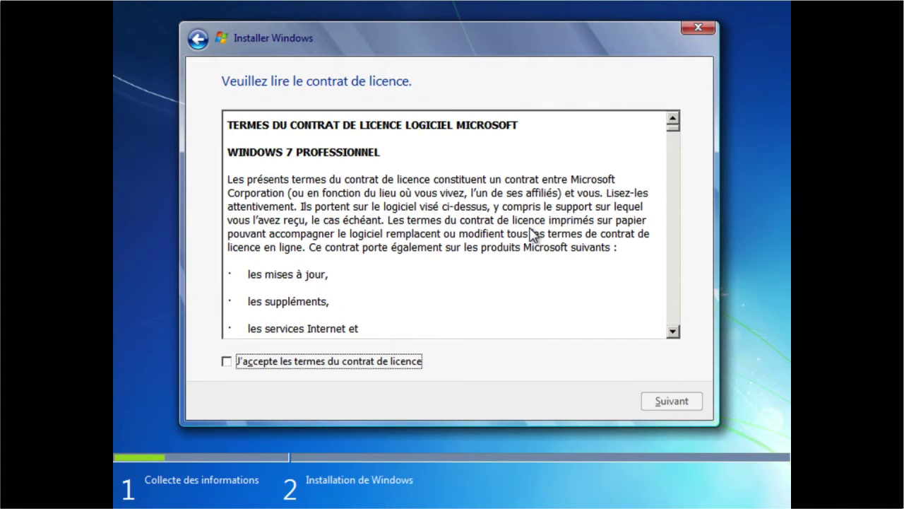
# Accept the licence terms and run a custom installation on the unallocated space of disk 0.
pyautogui.press('space')
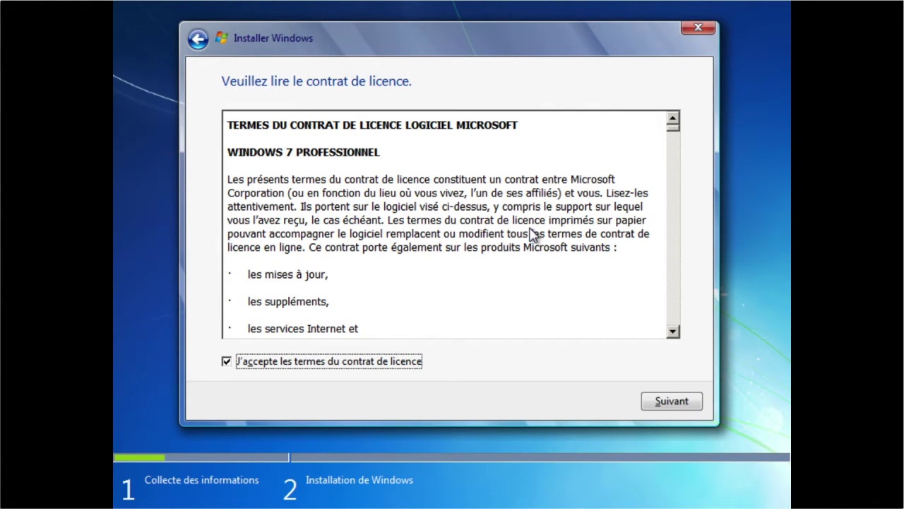
pyautogui.press('Return')
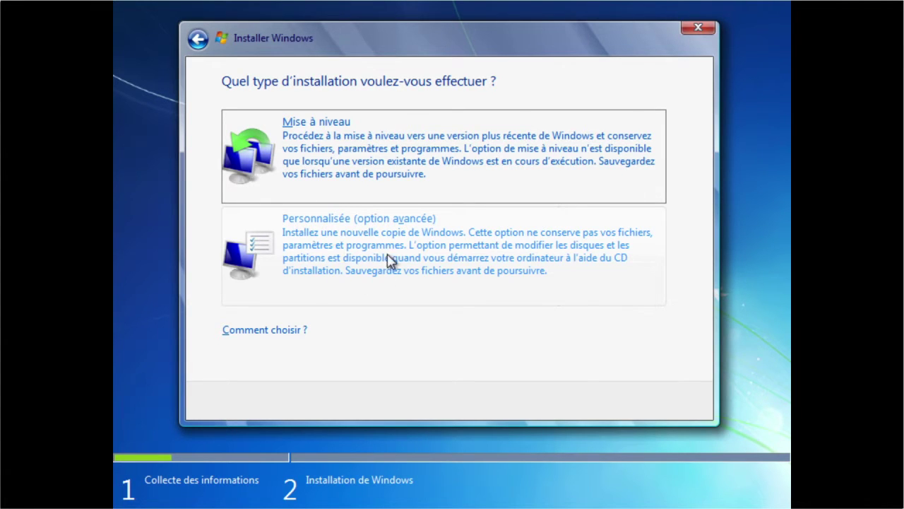
pyautogui.click(333, 263)
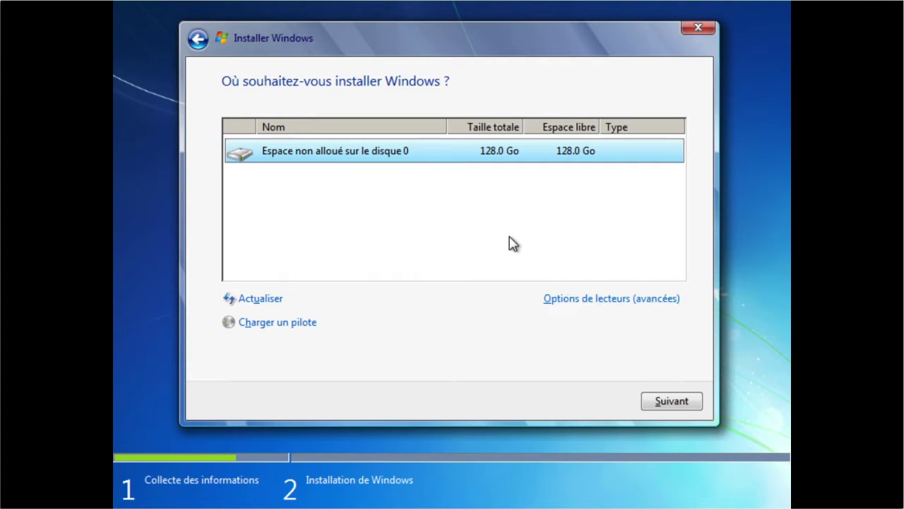
pyautogui.press('Return')
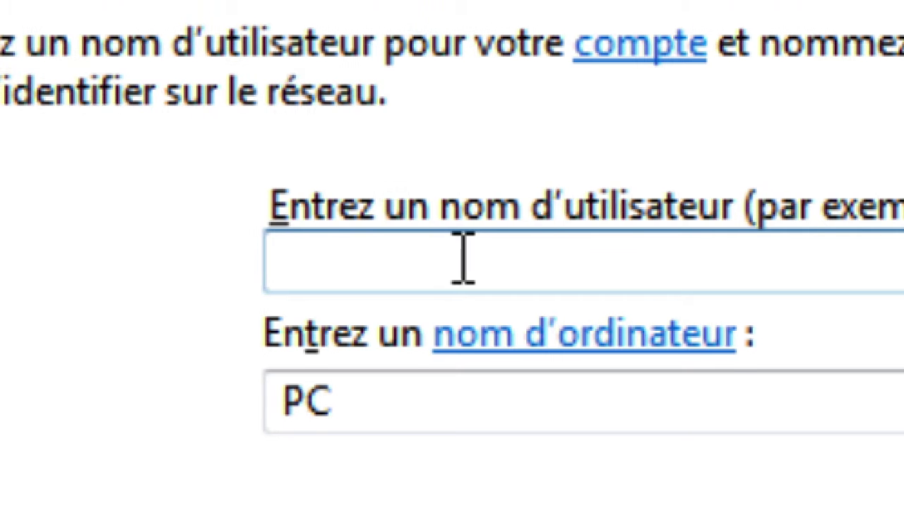
# Enter the account's user name with the proposed computer name, leaving the account password and Windows product key blank.
pyautogui.write('ch')
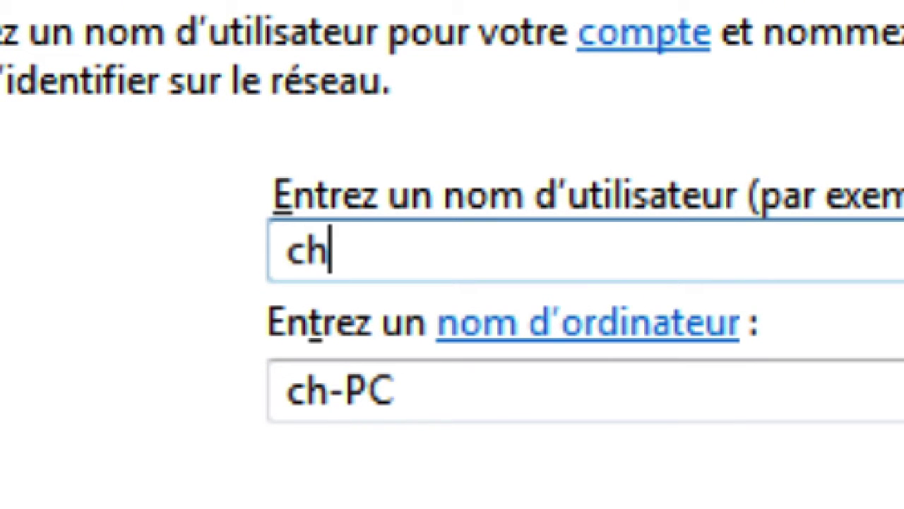
pyautogui.write('ristophe')
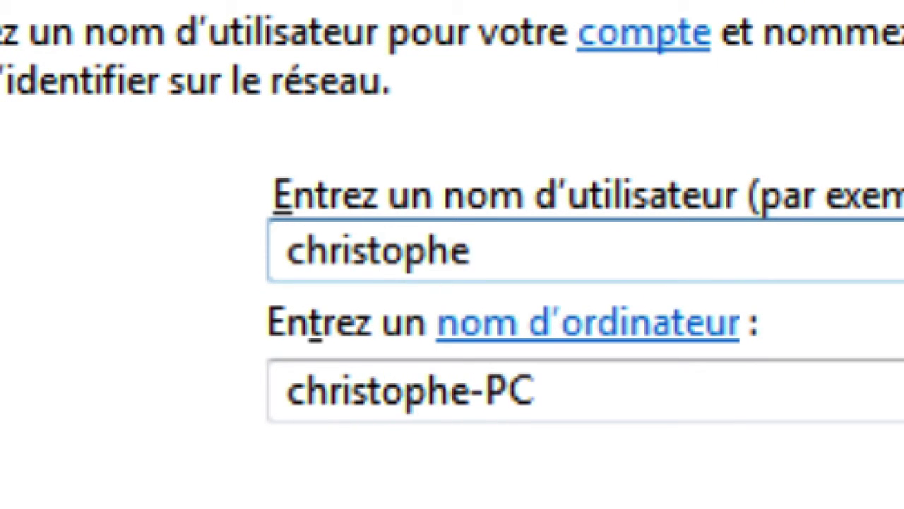
pyautogui.press('Return')
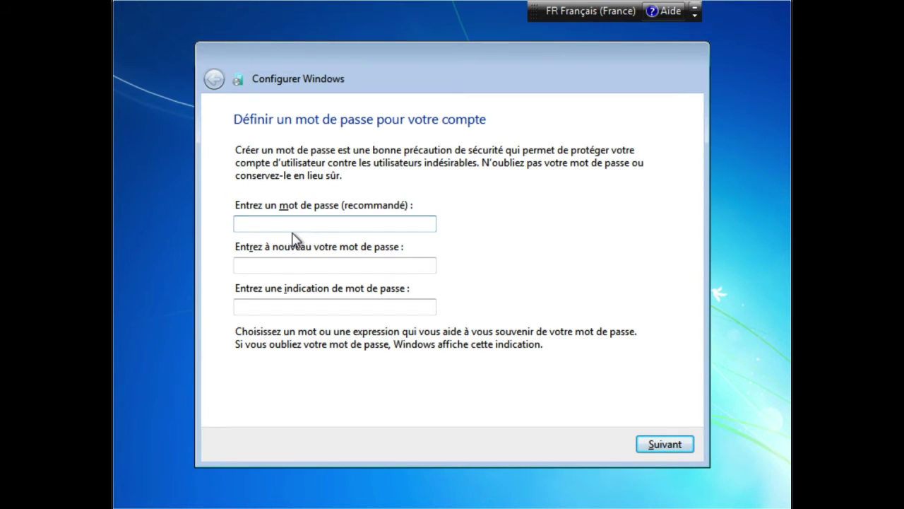
pyautogui.press('Return')
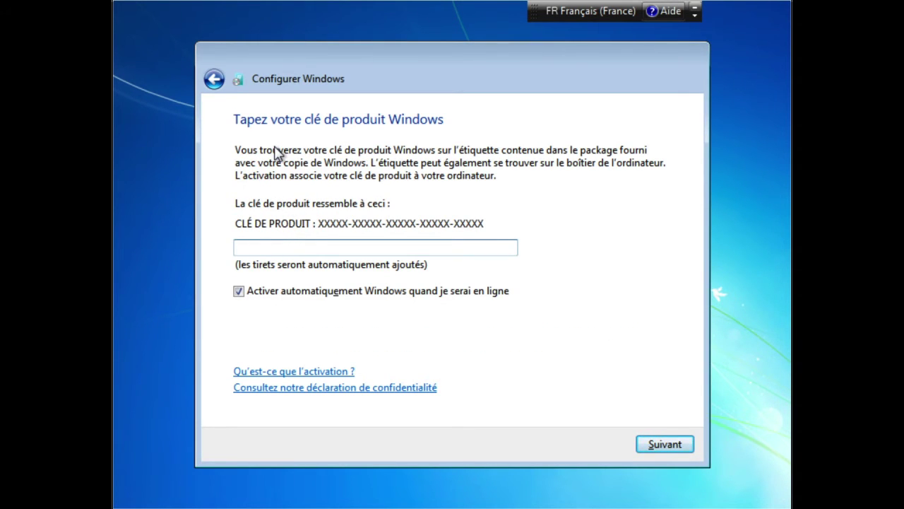
pyautogui.click(672, 447)
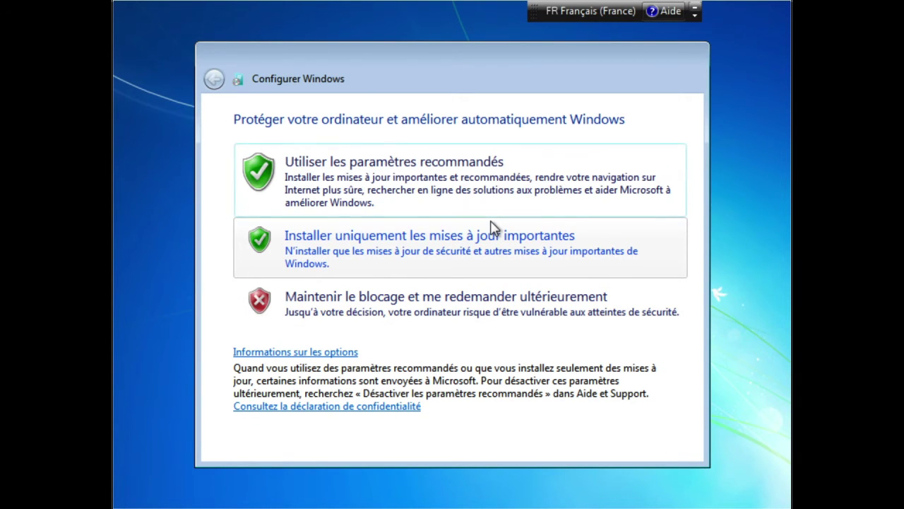
# Use the recommended Windows protection settings and accept the (UTC+01:00) Bruxelles, Copenhague, Madrid, Paris time zone with the proposed date and time.
pyautogui.click(492, 228)
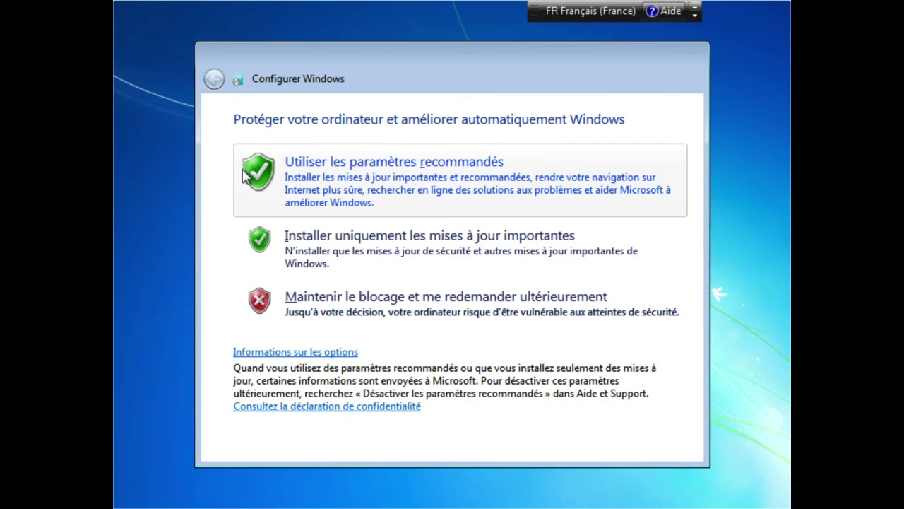
pyautogui.click(342, 186)
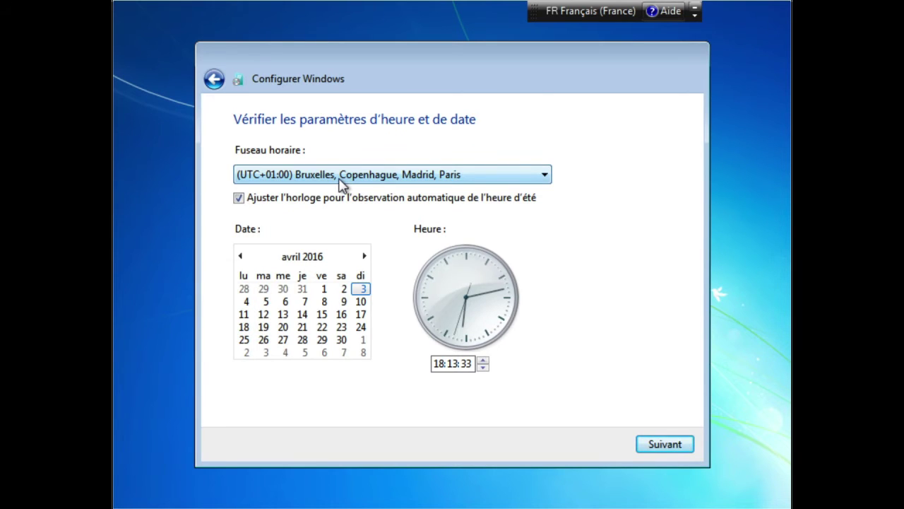
pyautogui.press('Return')
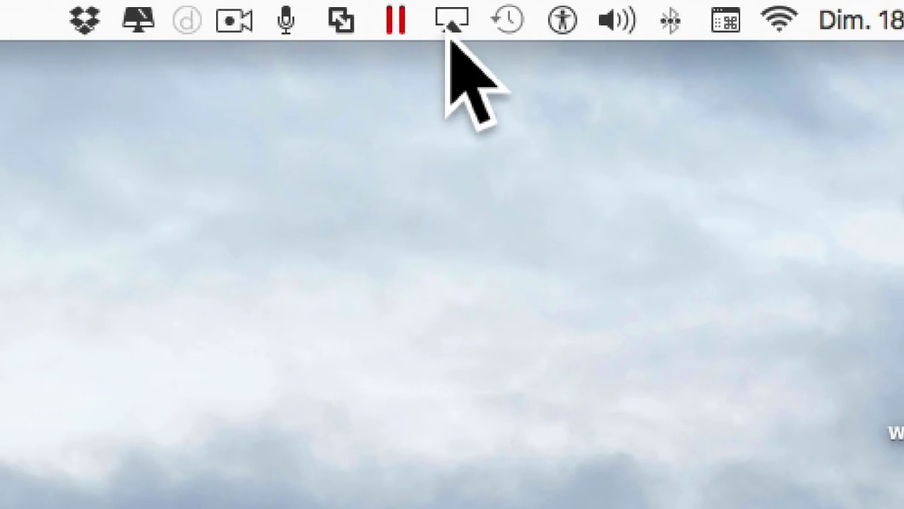
# Connect the virtual machine's Réseau 1 adapter using the Partagé option.
pyautogui.click(453, 12)
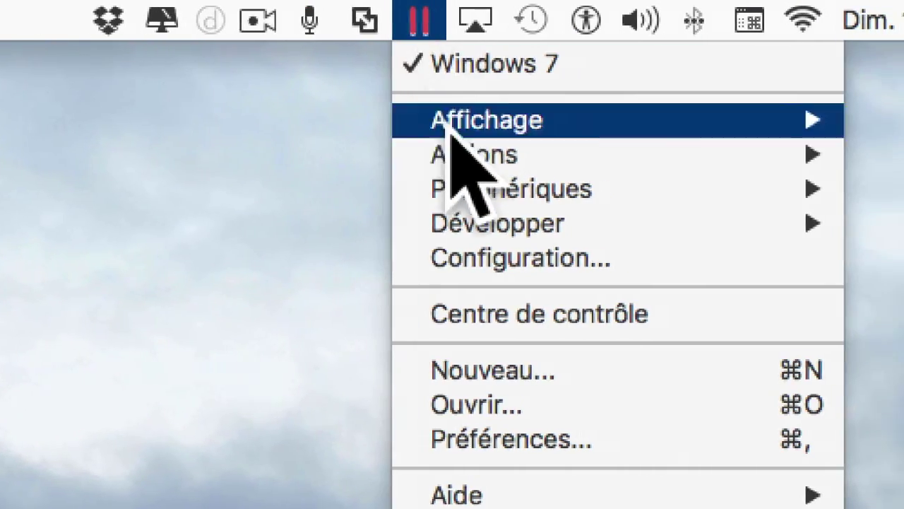
pyautogui.moveTo(464, 188)
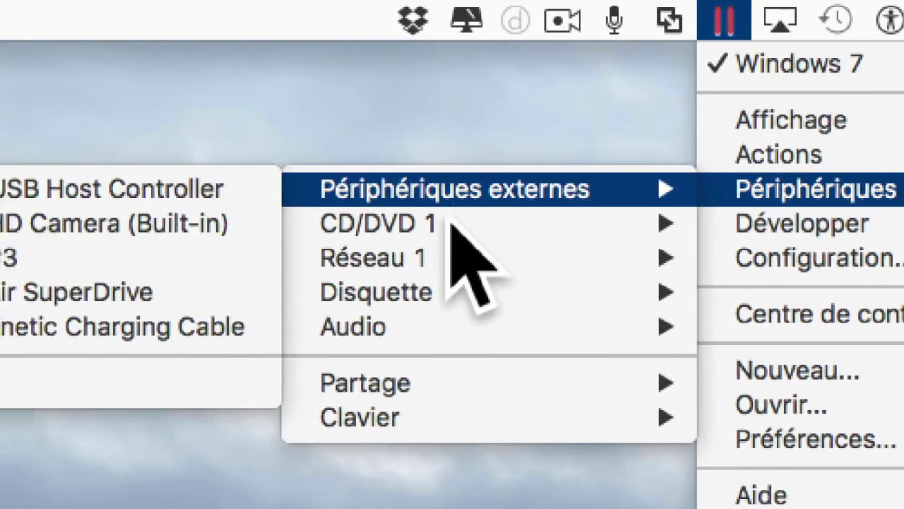
pyautogui.moveTo(141, 256)
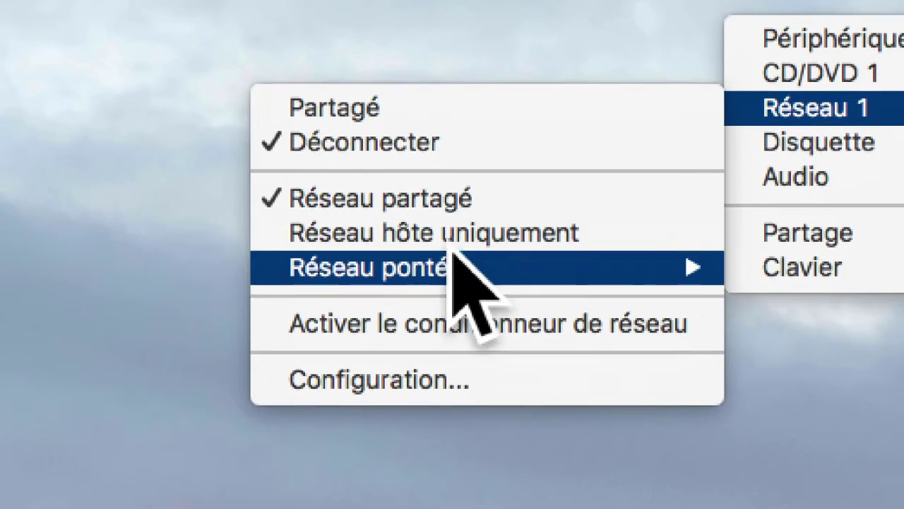
pyautogui.moveTo(438, 402)
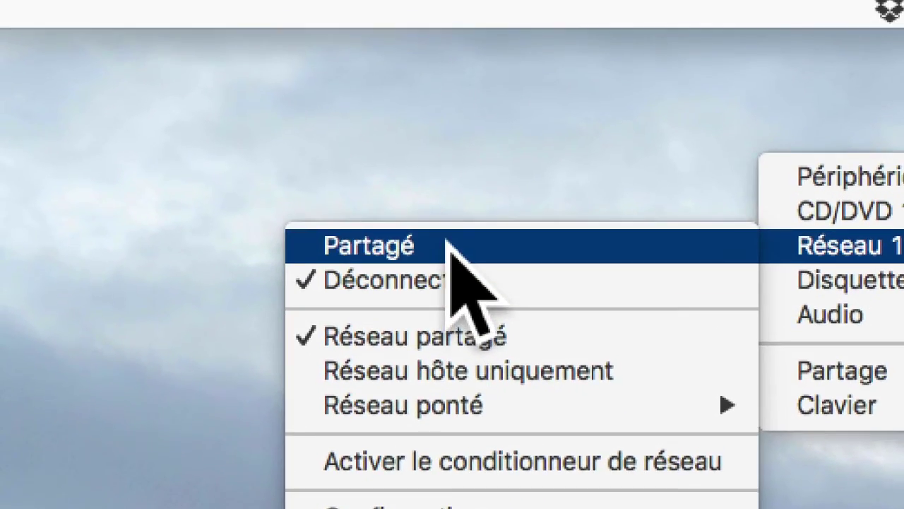
pyautogui.click(450, 204)
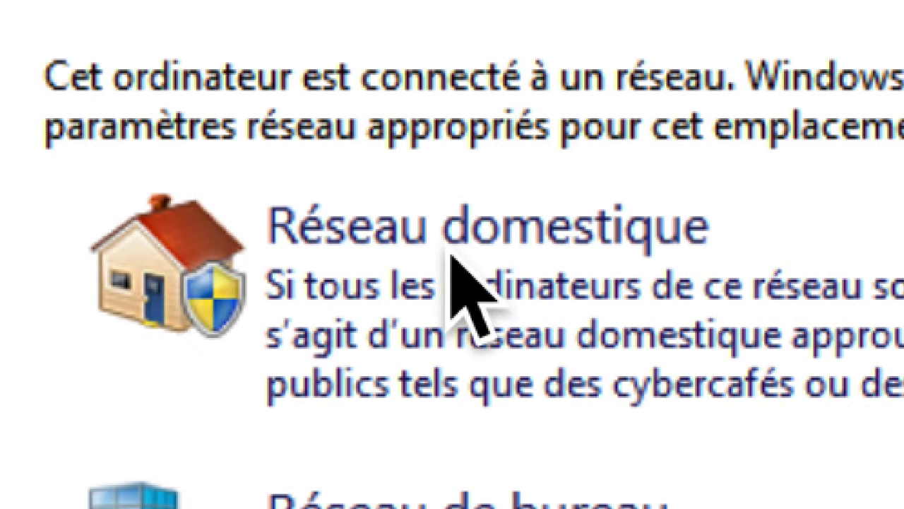
# Choose Réseau domestique as the Windows network location and cancel the creation of a homegroup.
pyautogui.click(511, 281)
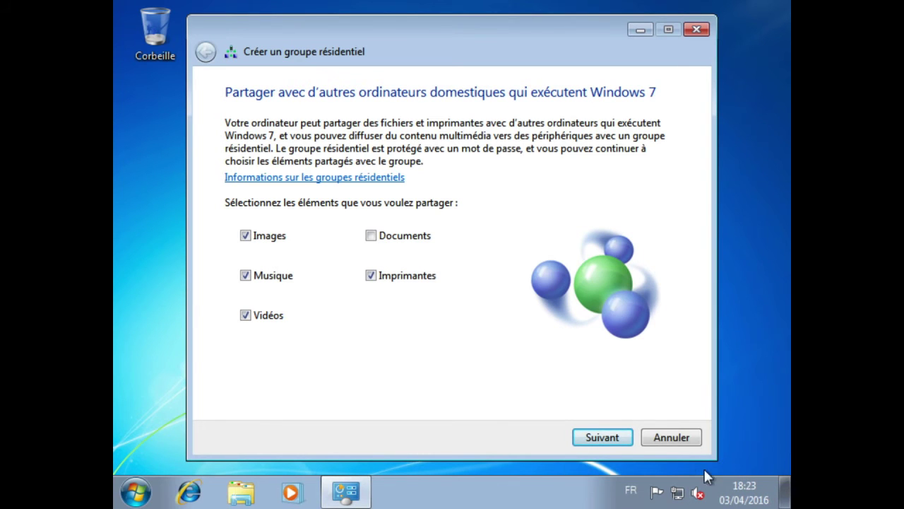
pyautogui.click(668, 437)
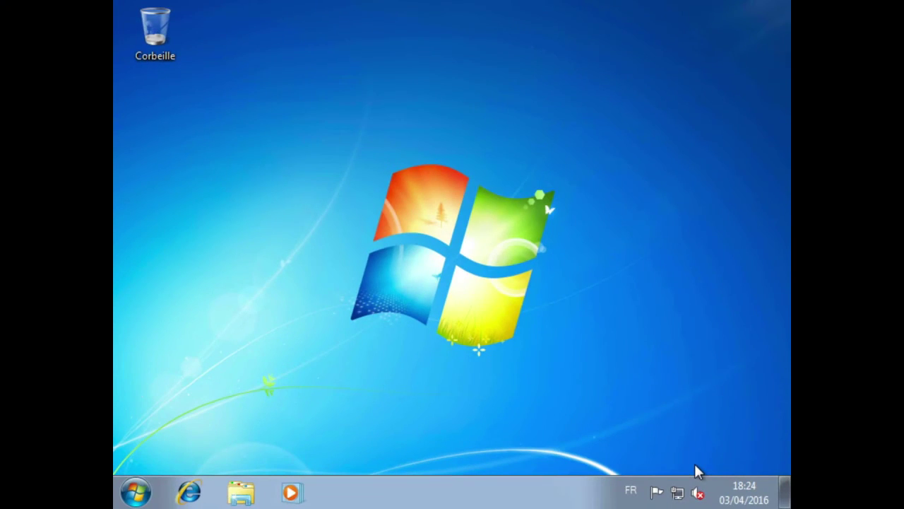
# Set the Plug-and-Play monitor's screen resolution to 1920 x 1200, then apply and keep the display changes.
pyautogui.rightClick(696, 465)
pyautogui.moveTo(563, 274)
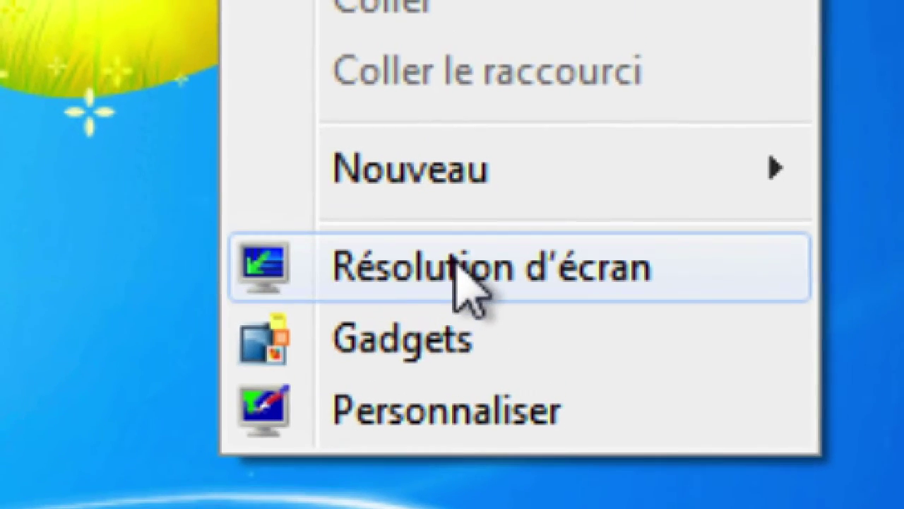
pyautogui.click(433, 223)
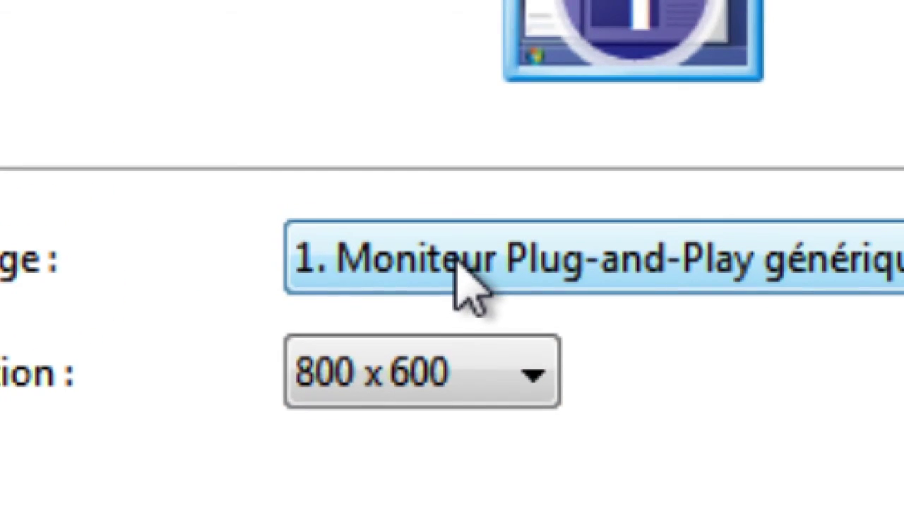
pyautogui.click(463, 268)
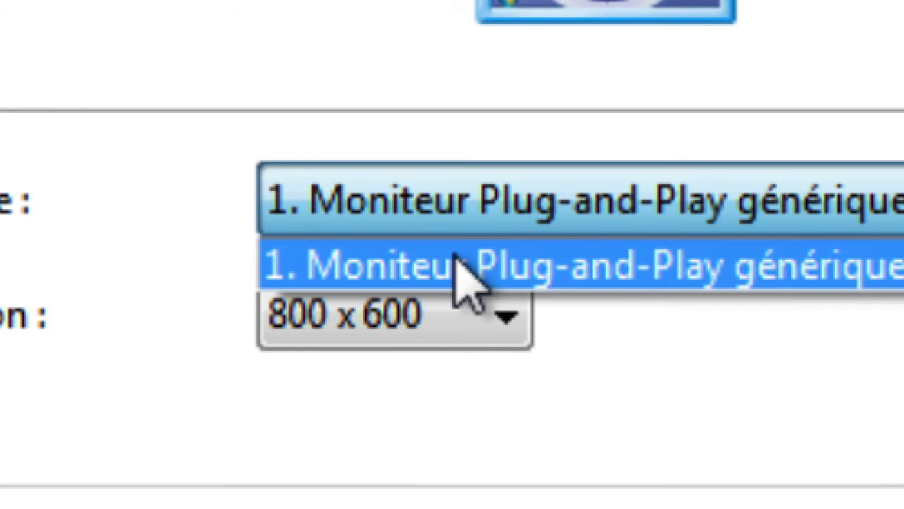
pyautogui.click(551, 263)
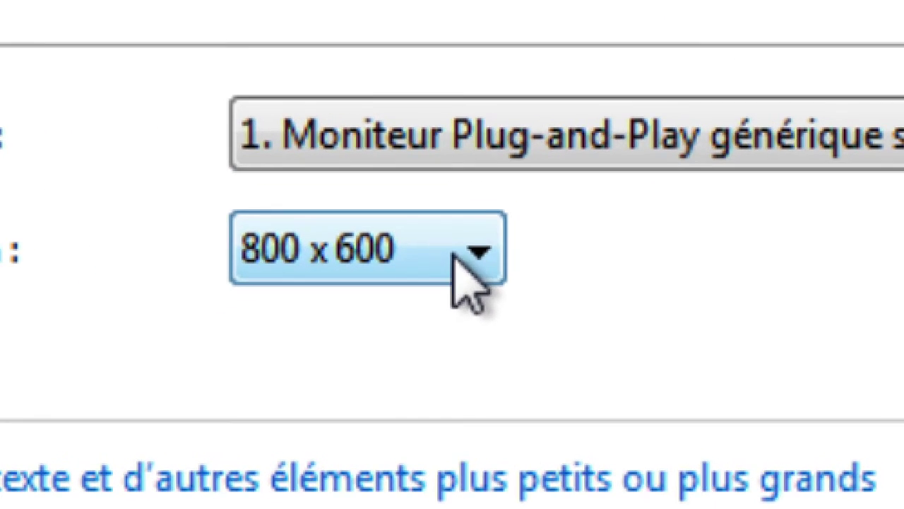
pyautogui.click(407, 317)
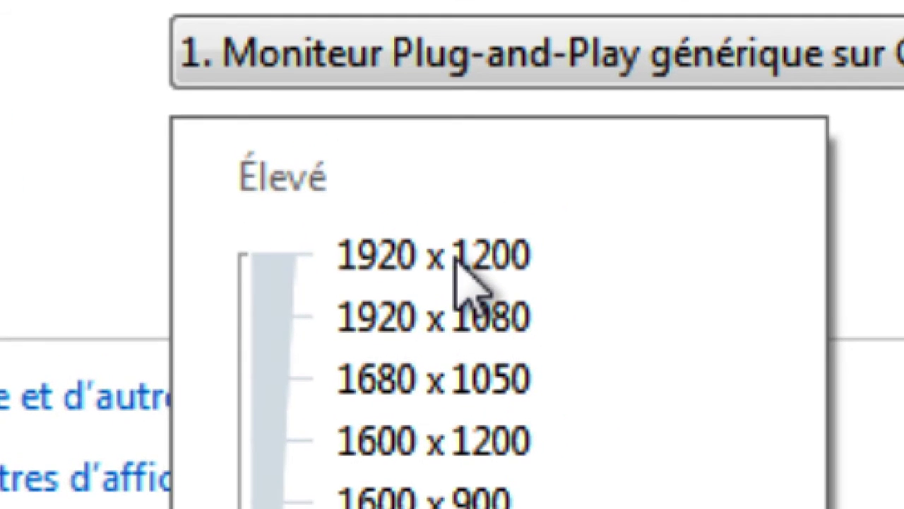
pyautogui.click(455, 263)
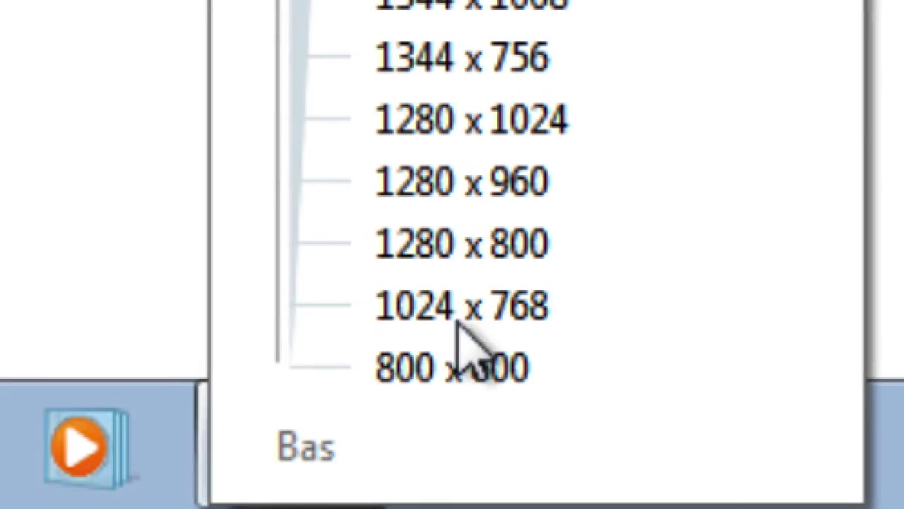
pyautogui.click(453, 458)
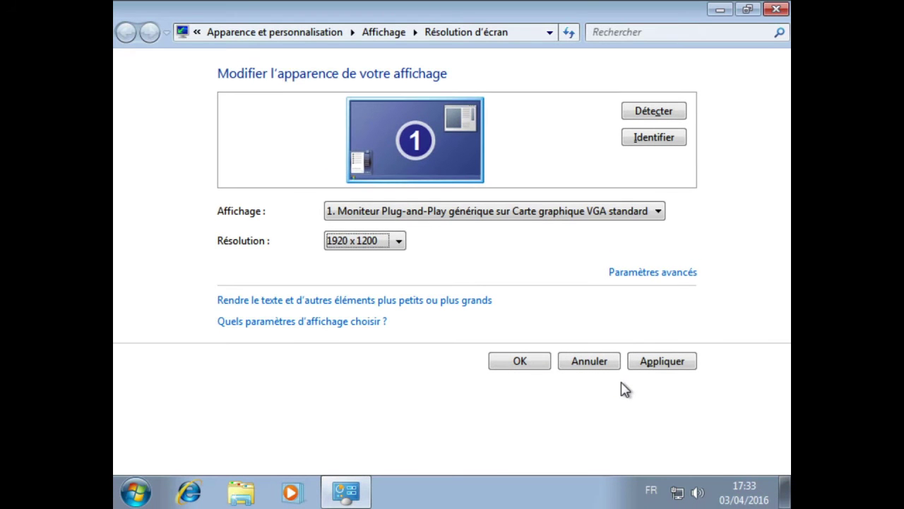
pyautogui.click(669, 363)
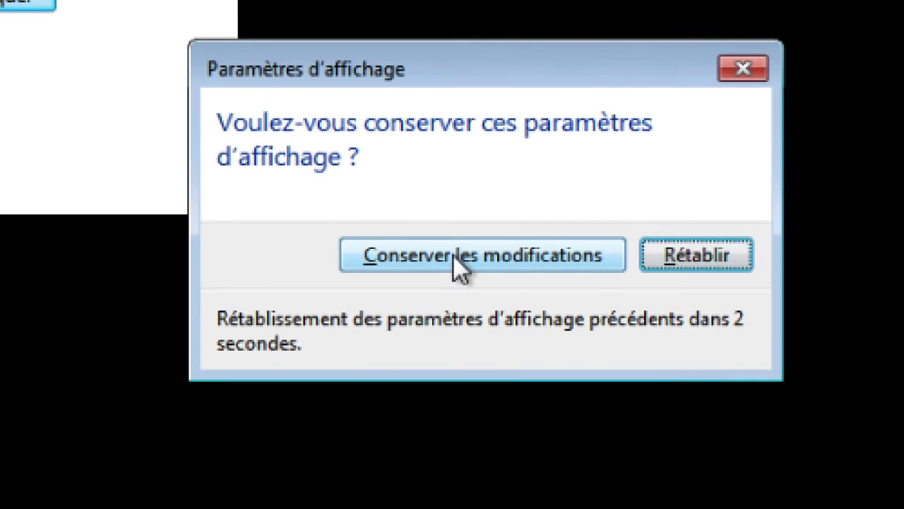
pyautogui.click(443, 248)
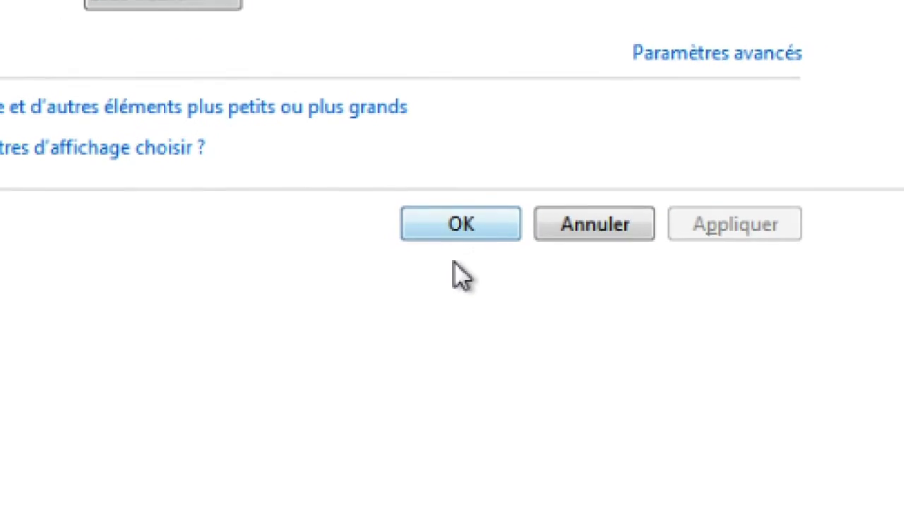
pyautogui.click(463, 231)
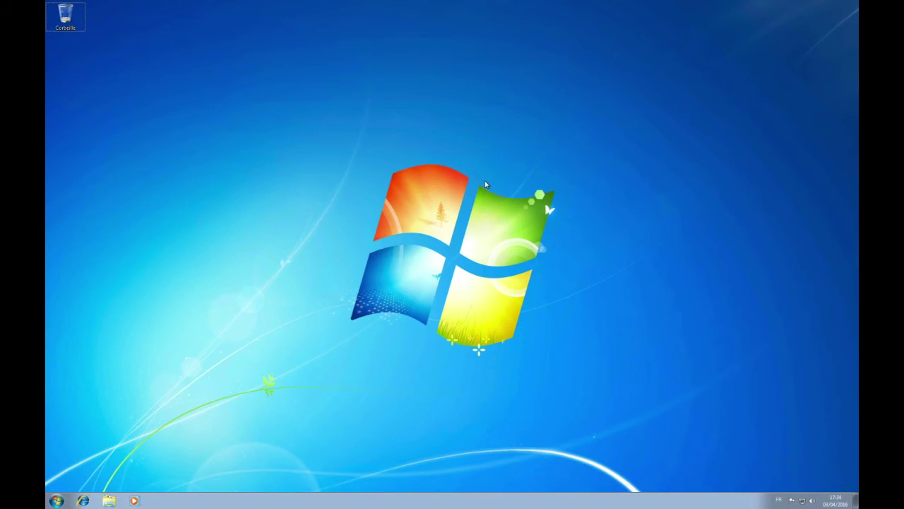
pyautogui.press('super')
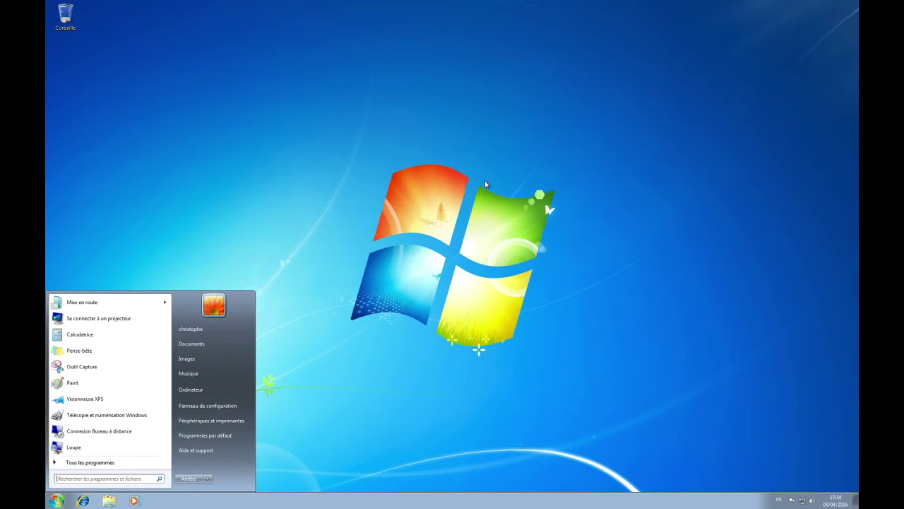
pyautogui.press('super')
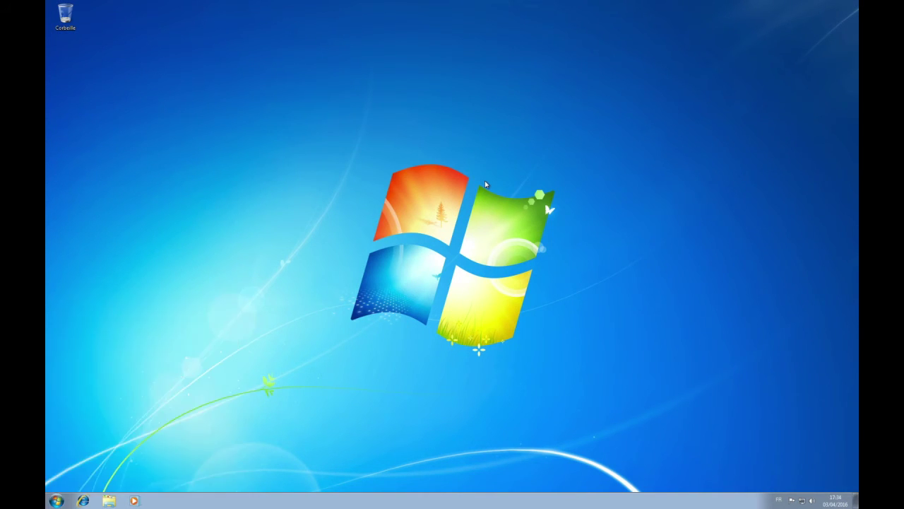
pyautogui.rightClick(438, 168)
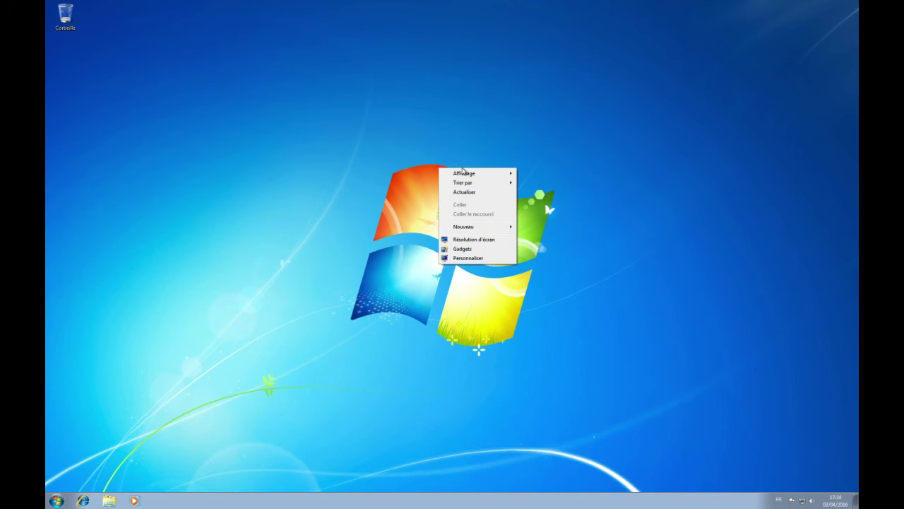
pyautogui.click(462, 168)
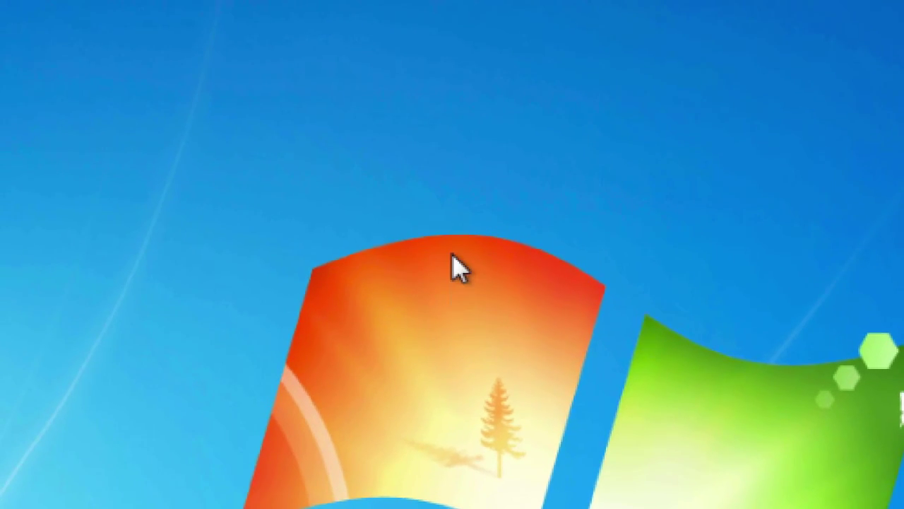
# Set the Windows screen resolution to 1600 x 900 and keep the display changes.
pyautogui.rightClick(459, 269)
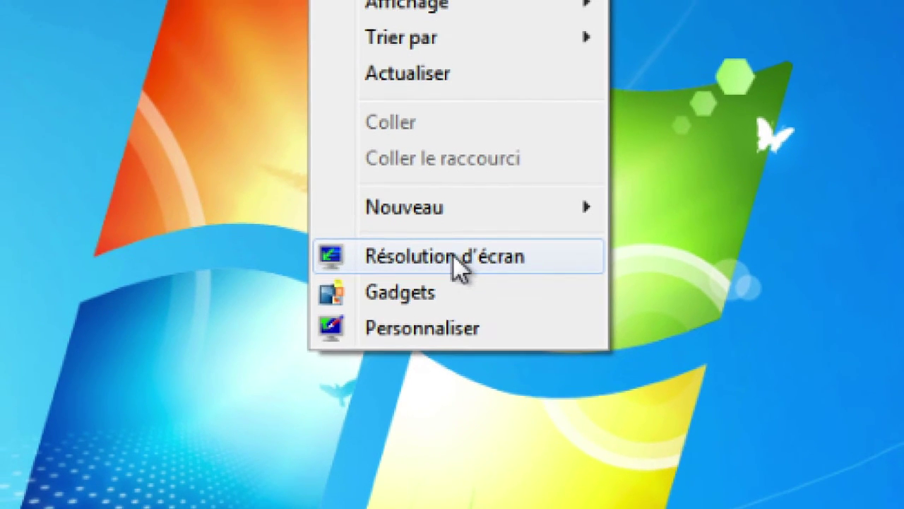
pyautogui.click(456, 258)
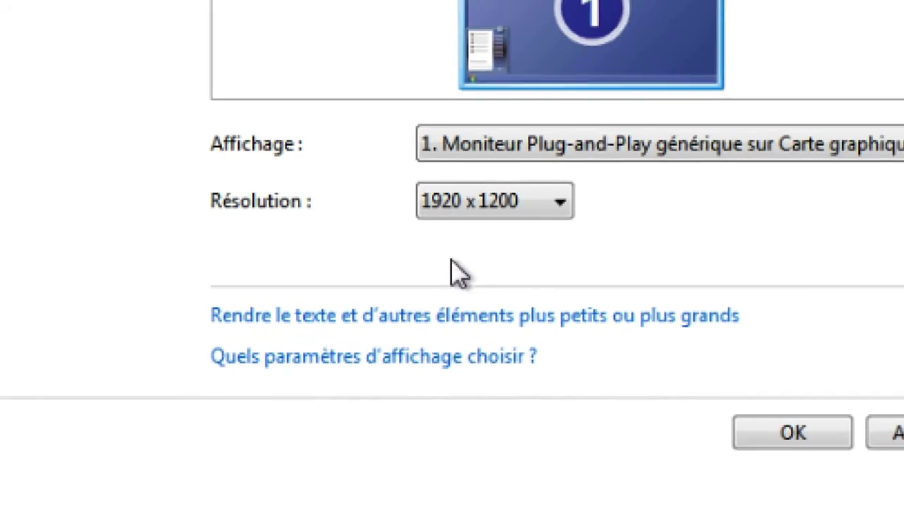
pyautogui.click(541, 167)
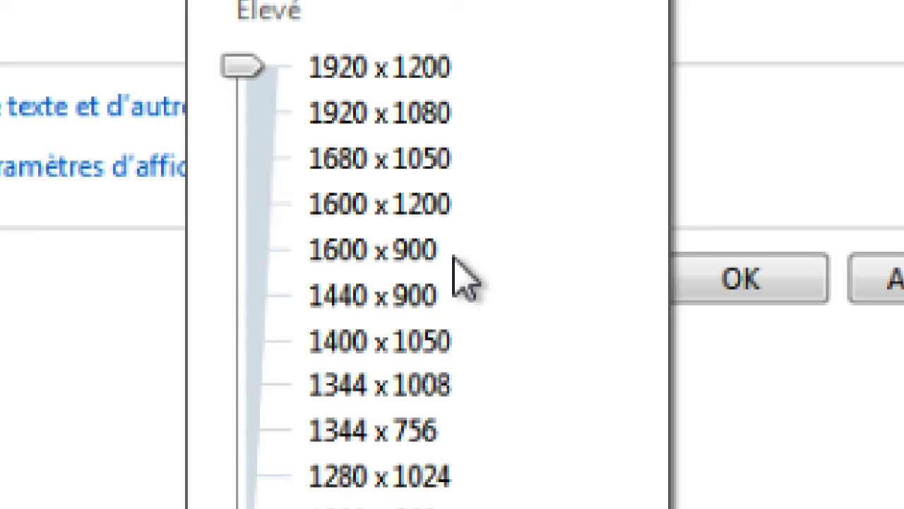
pyautogui.click(424, 253)
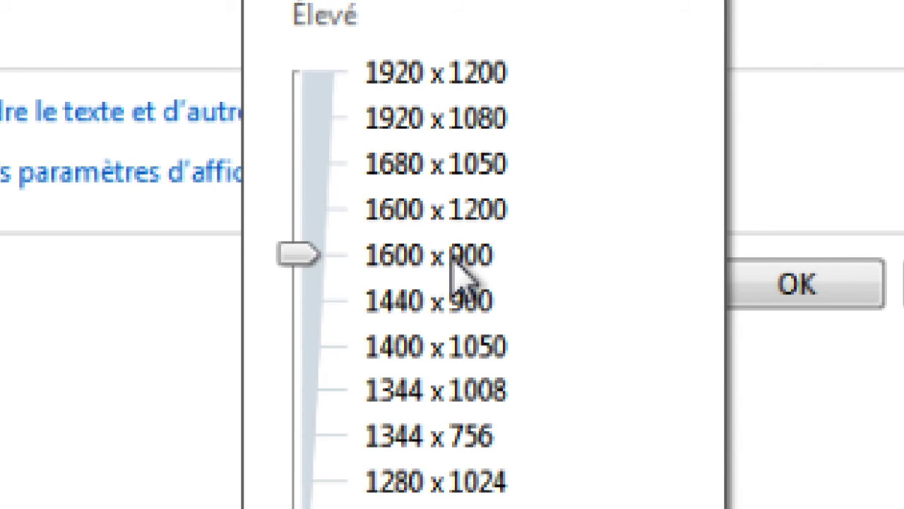
pyautogui.click(452, 257)
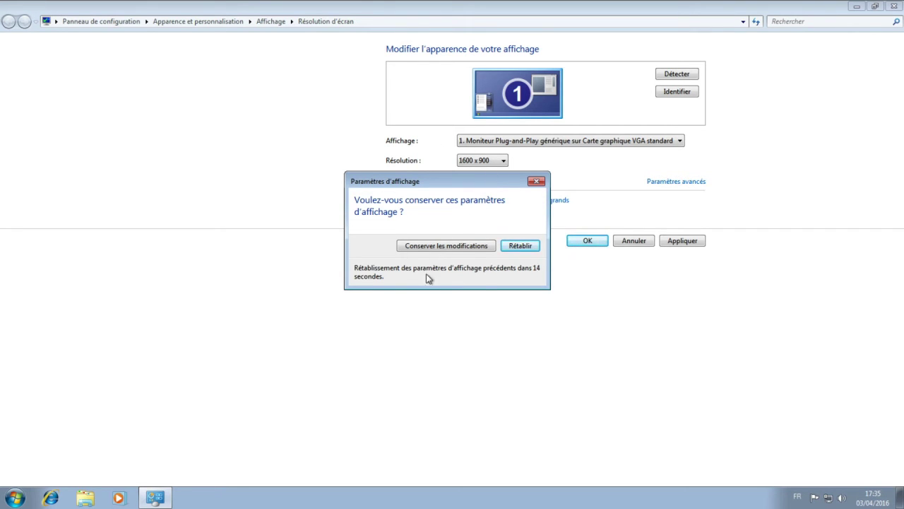
pyautogui.click(447, 246)
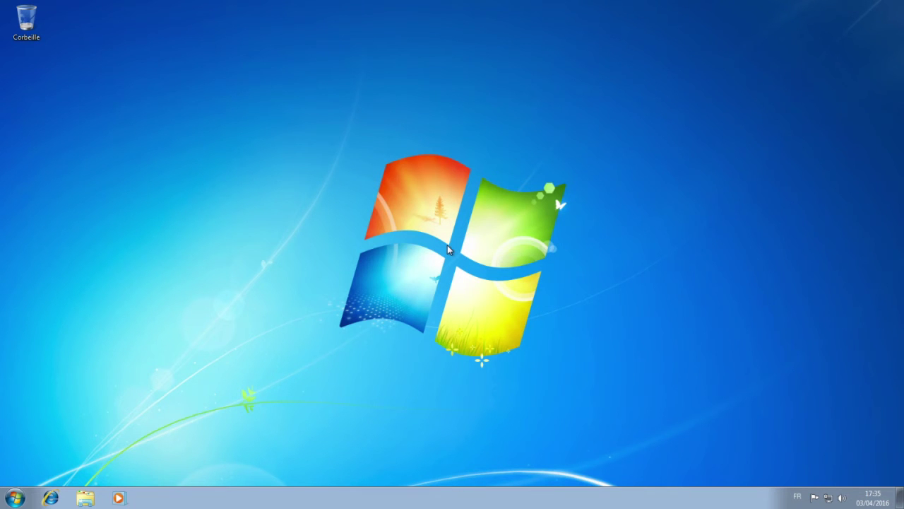
# Switch back and forth between the full-screen Windows 7 desktop and the macOS desktop, ending in Windows.
pyautogui.press('super')
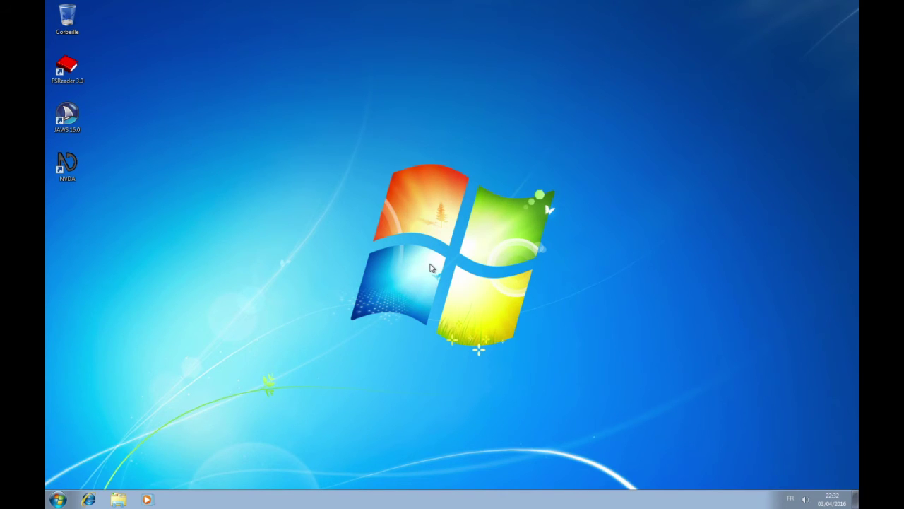
pyautogui.hotkey('ctrl', 'Right')
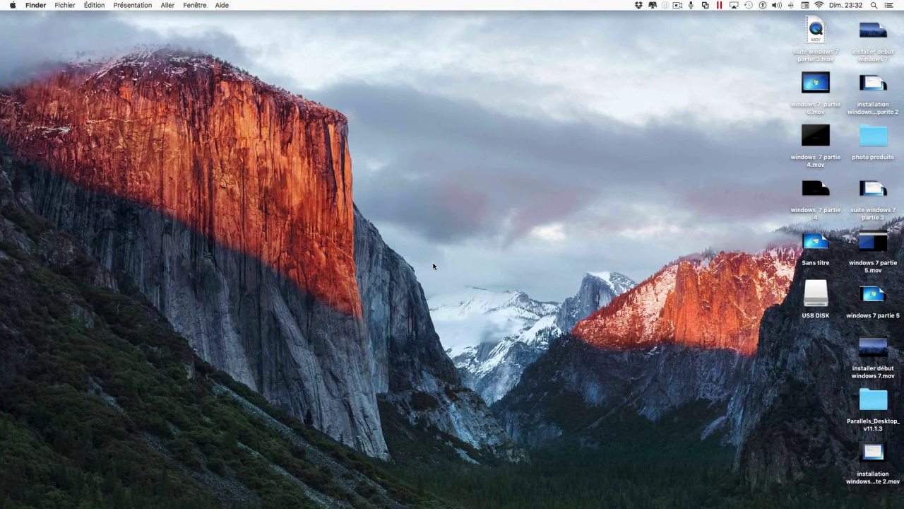
pyautogui.hotkey('ctrl', 'Left')
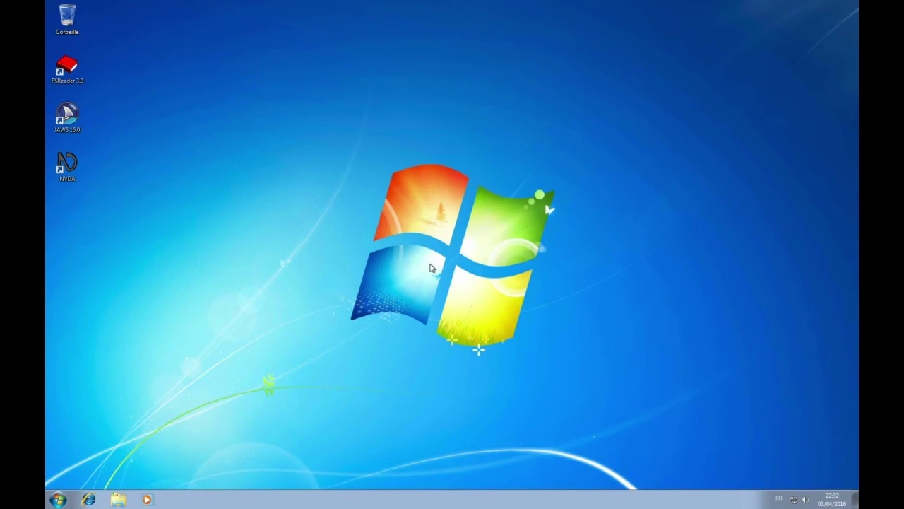
pyautogui.hotkey('ctrl', 'Right')
pyautogui.hotkey('ctrl', 'Left')
# Launch JAWS 16.0 from the Windows desktop and dismiss its activation dialog.
pyautogui.press('j')
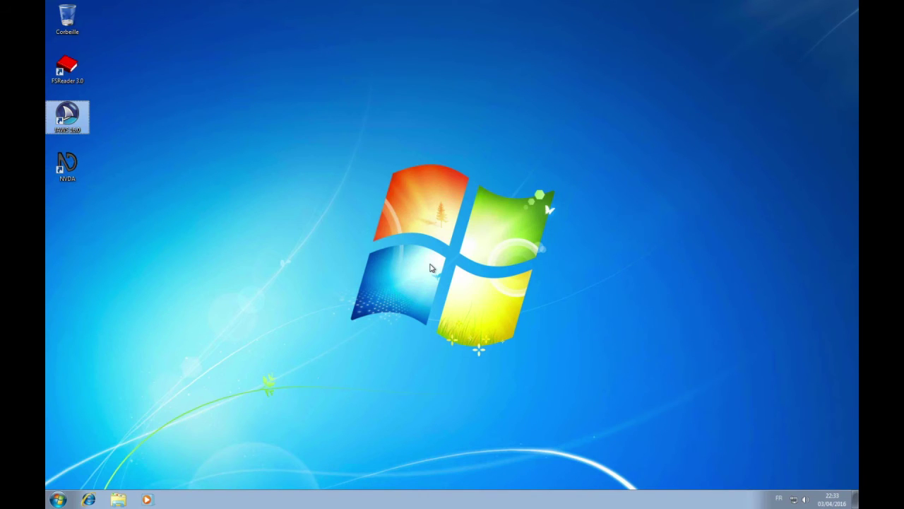
pyautogui.press('Return')
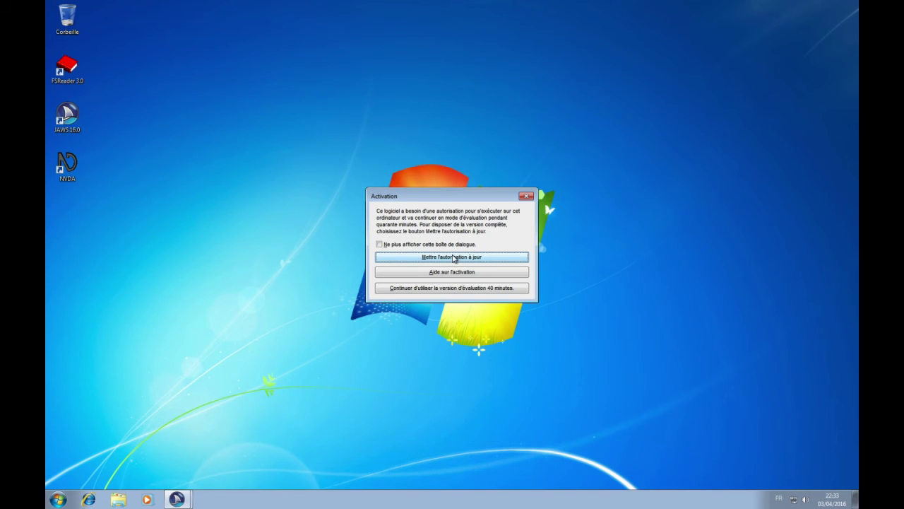
pyautogui.press('Escape')
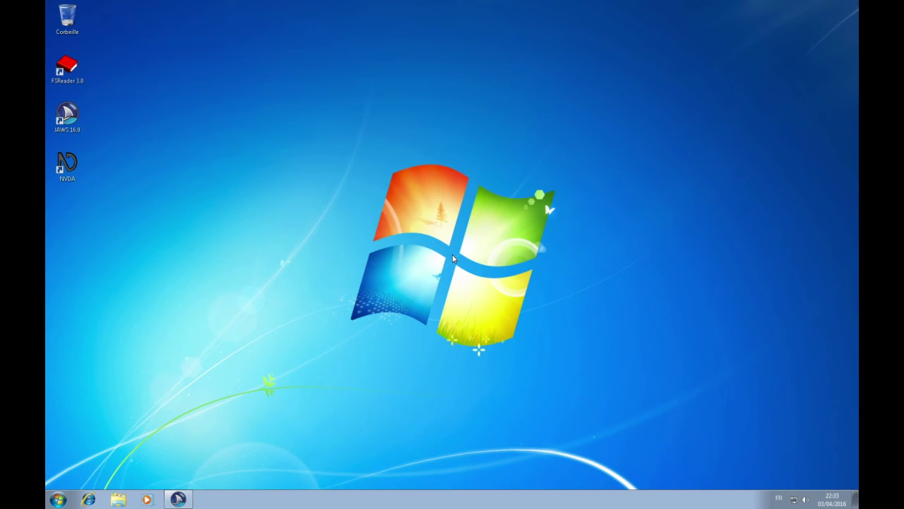
# Search Windows for "update", open Windows Update to view the available updates, and close it.
pyautogui.press('super')
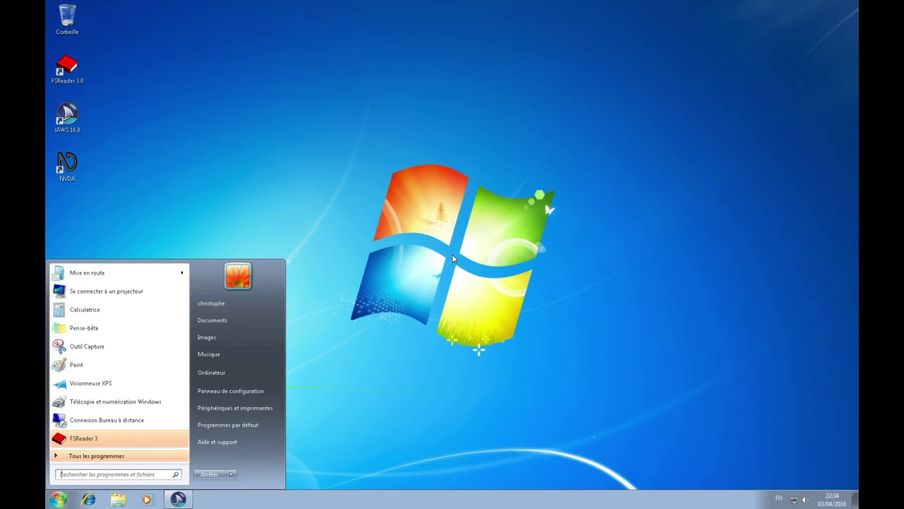
pyautogui.write('update')
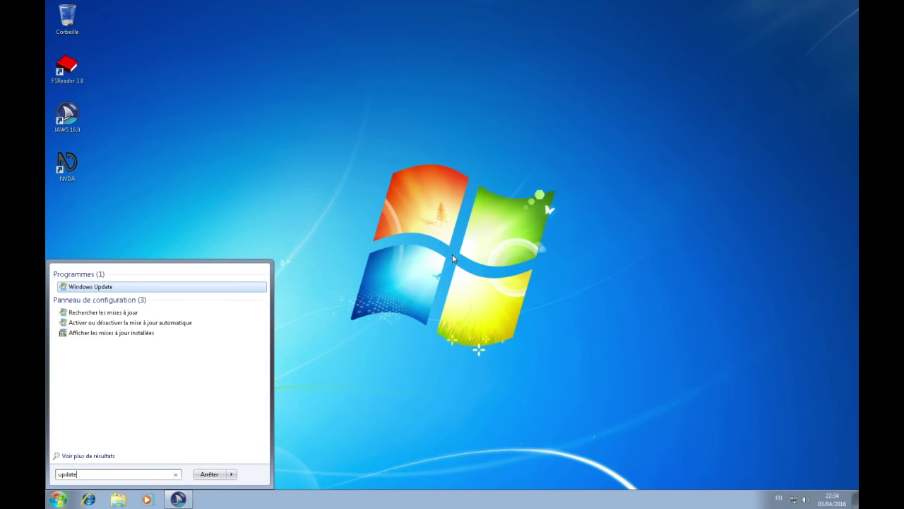
pyautogui.press('Return')
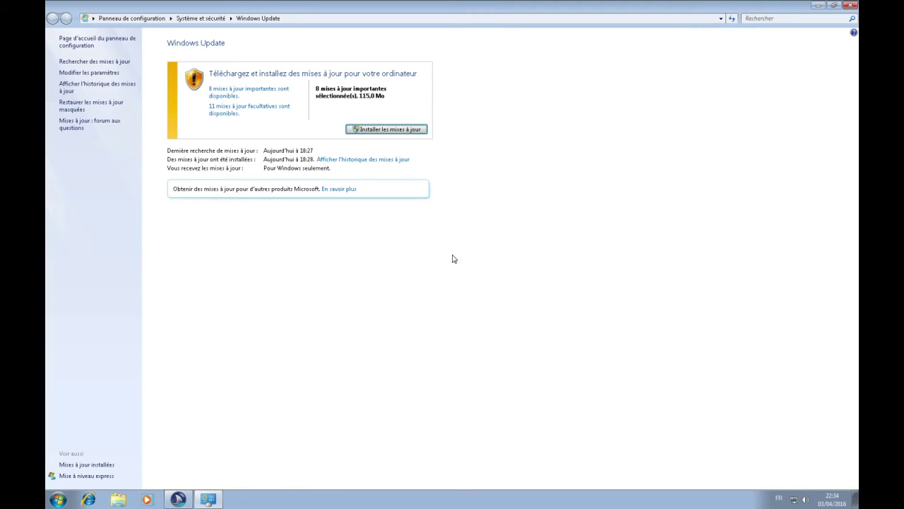
pyautogui.hotkey('alt', 'F4')
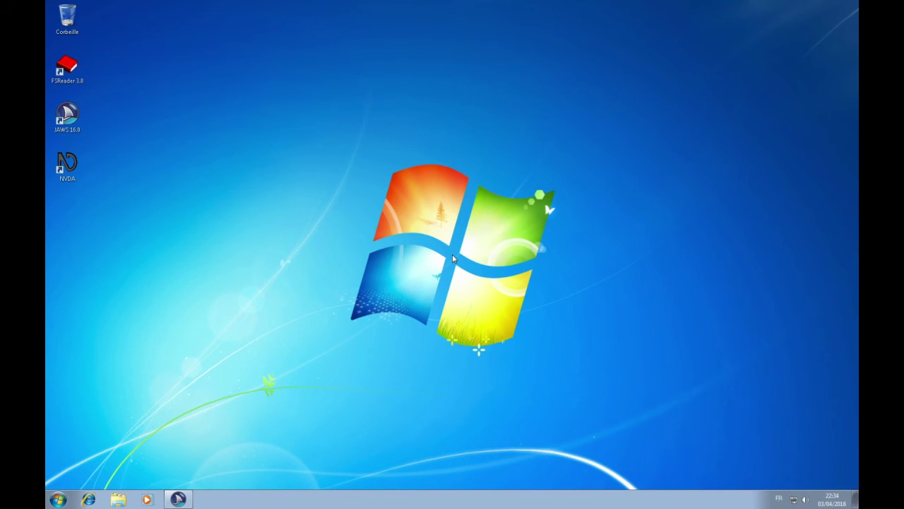
pyautogui.press('super')
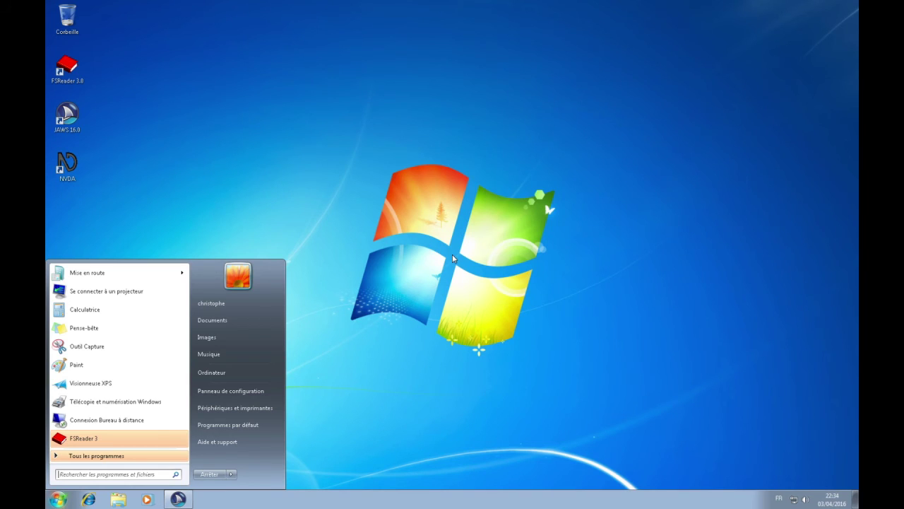
pyautogui.press('Escape')
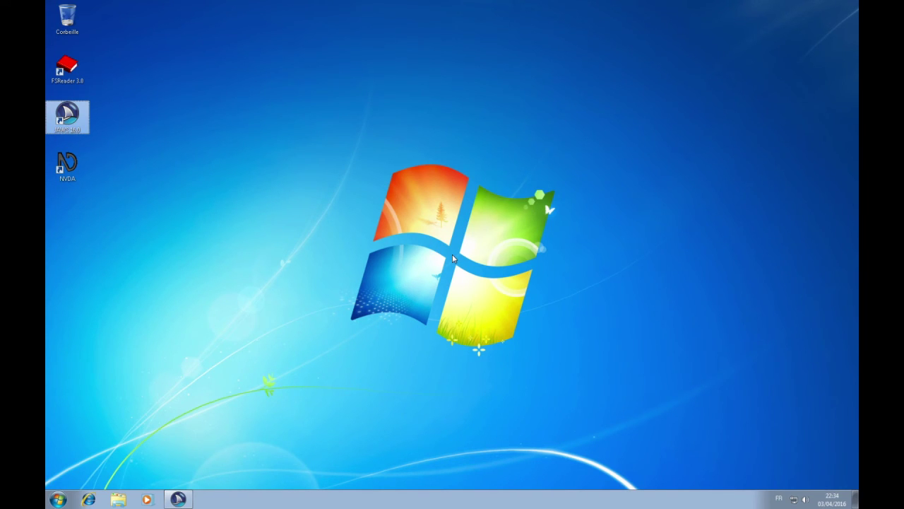
# Switch to the macOS desktop, open Safari, then quit it and return to the full-screen Windows 7 desktop.
pyautogui.hotkey('ctrl', 'Left')
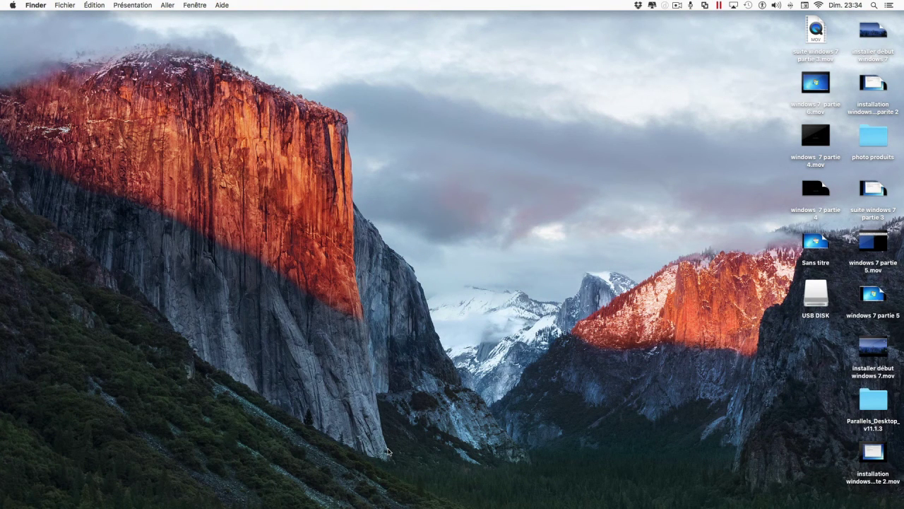
pyautogui.click(818, 36)
pyautogui.moveTo(41, 496)
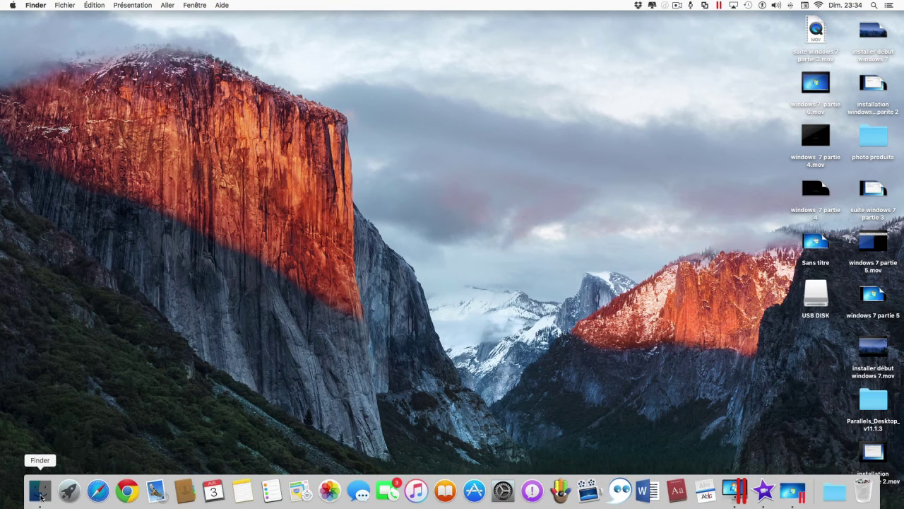
pyautogui.click(99, 497)
pyautogui.click(817, 37)
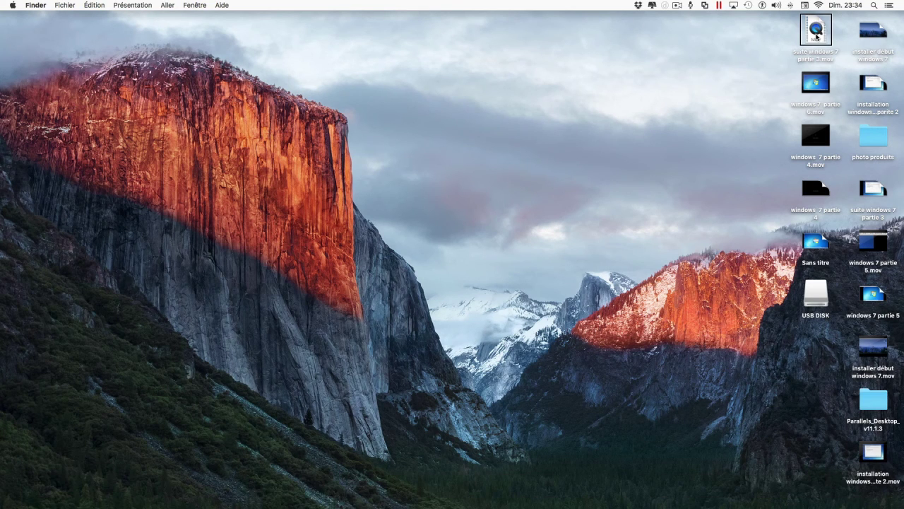
pyautogui.press('super+Tab')
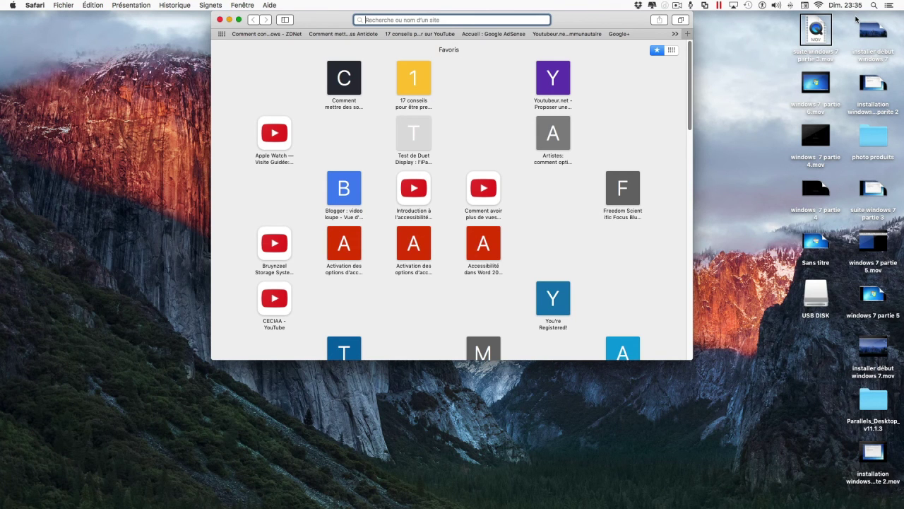
pyautogui.press('super+q')
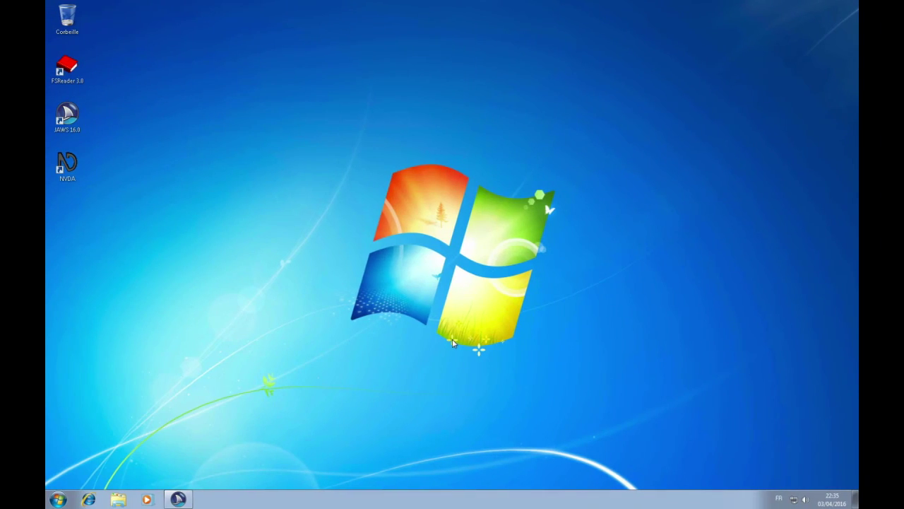
# Bring the JAWS Professionnel window to the front and quit JAWS, confirming the exit.
pyautogui.press('super')
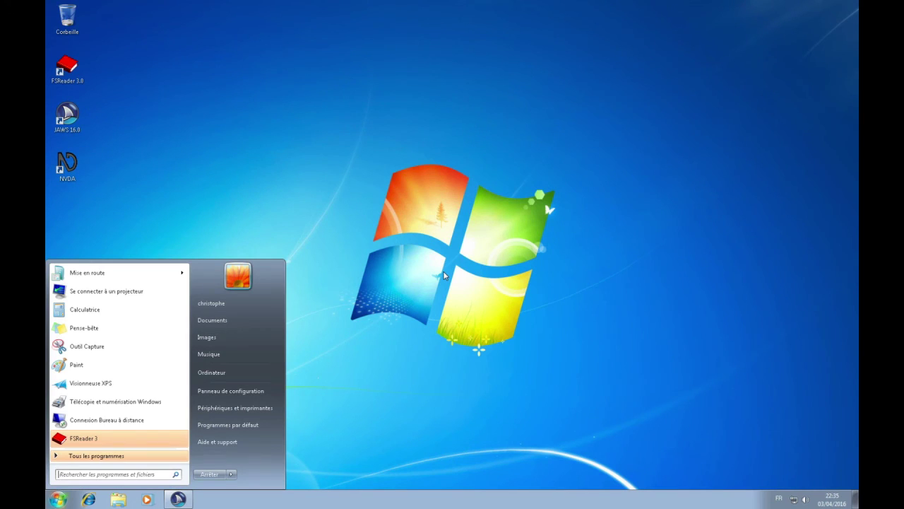
pyautogui.press('Escape')
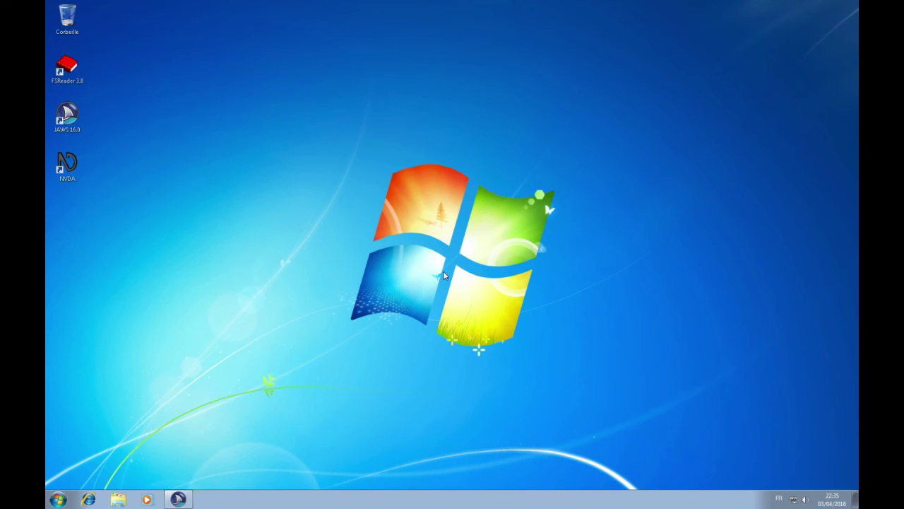
pyautogui.hotkey('alt', 'Tab')
pyautogui.hotkey('alt', 'Tab')
pyautogui.hotkey('alt', 'Tab')
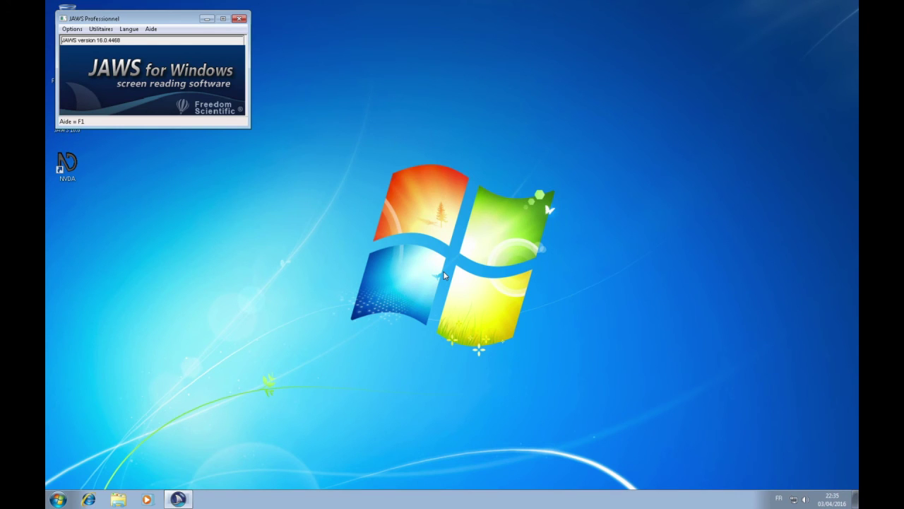
pyautogui.press('Insert+F4')
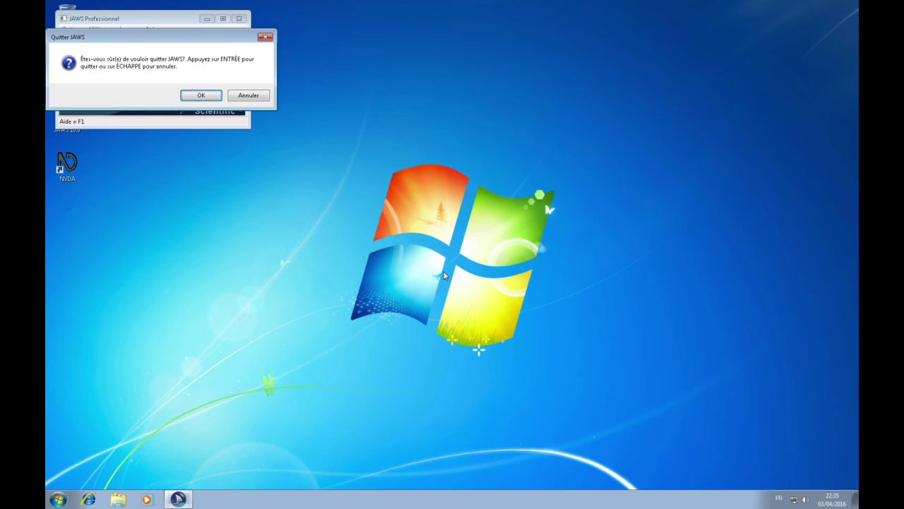
pyautogui.press('Return')
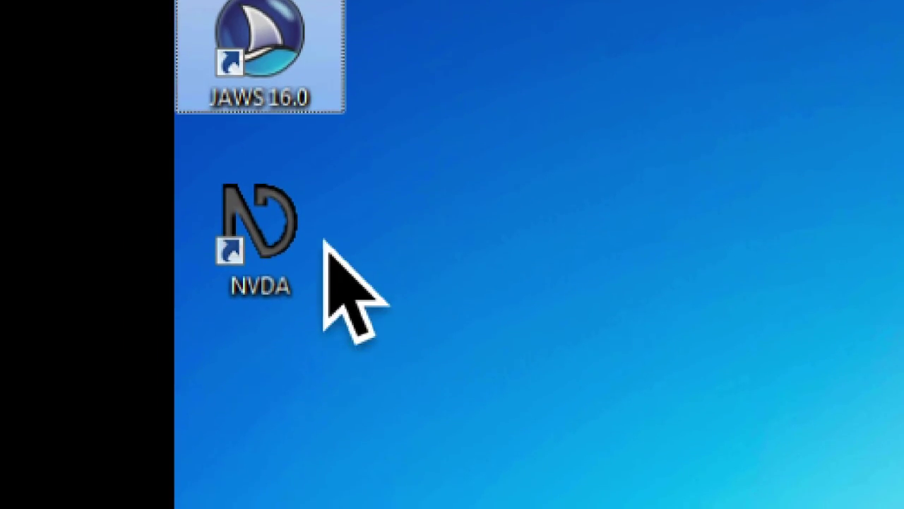
# Launch NVDA from the Windows desktop, then open the Start menu and close it again.
pyautogui.click(272, 253)
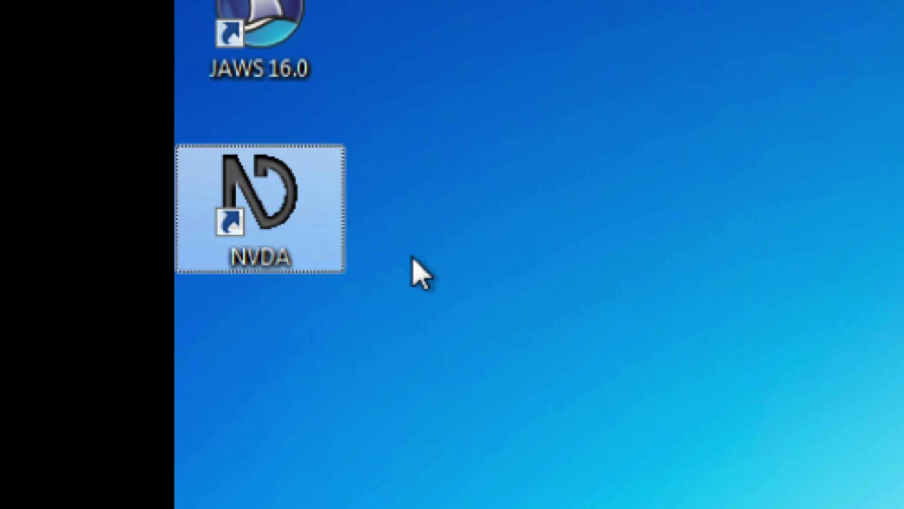
pyautogui.press('Return')
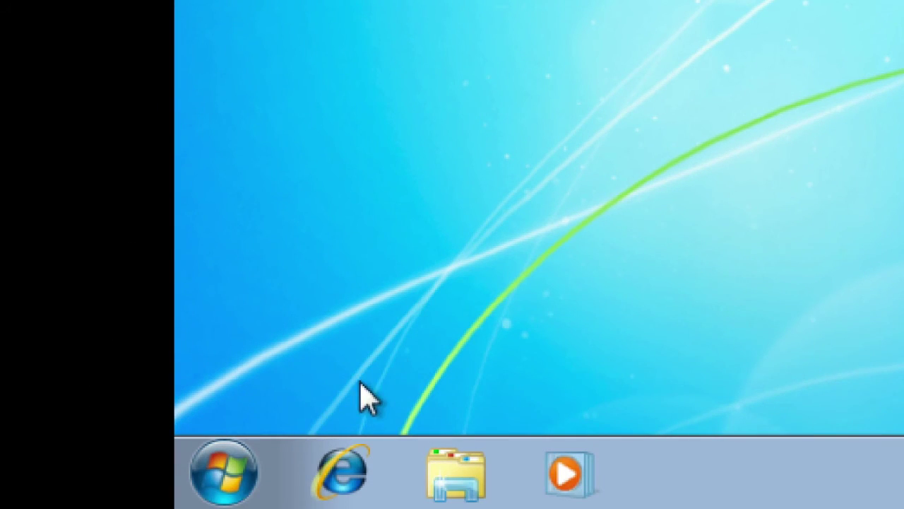
pyautogui.click(226, 470)
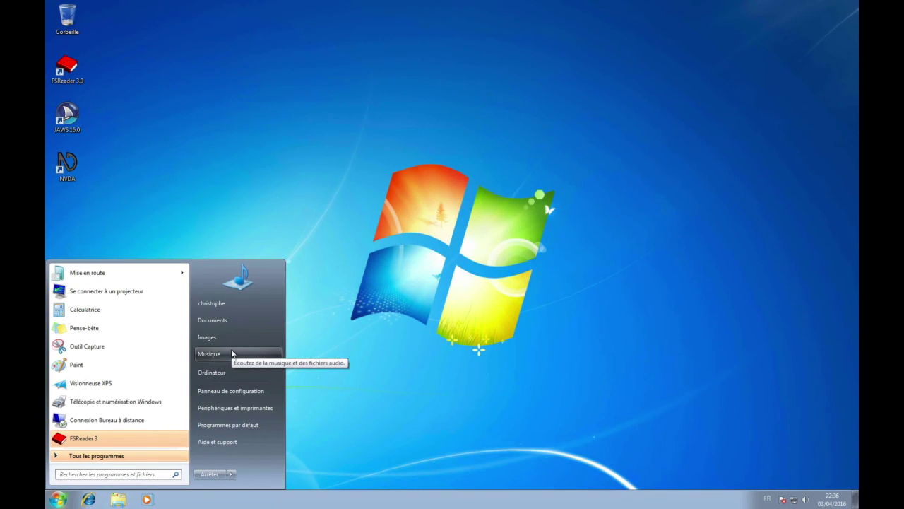
pyautogui.press('Escape')
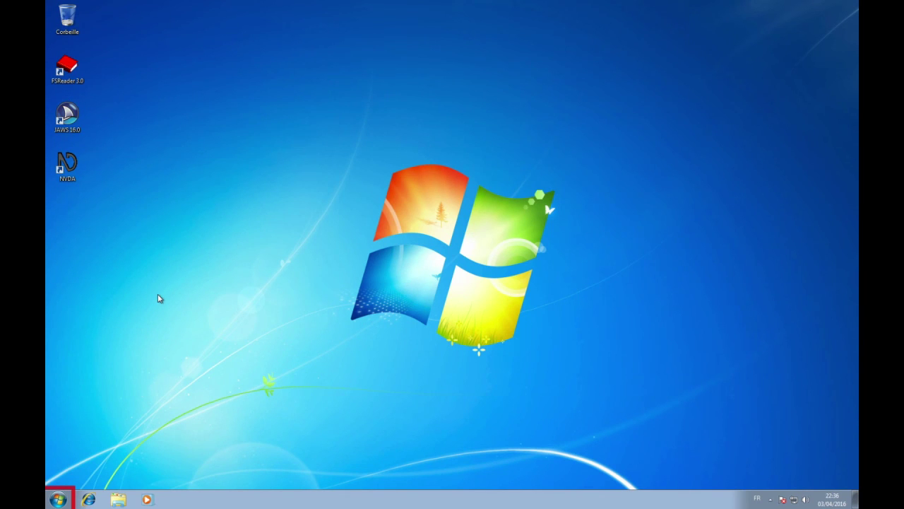
# With NVDA running, find and open Windows Update using the search term "update", then close its window.
pyautogui.press('super')
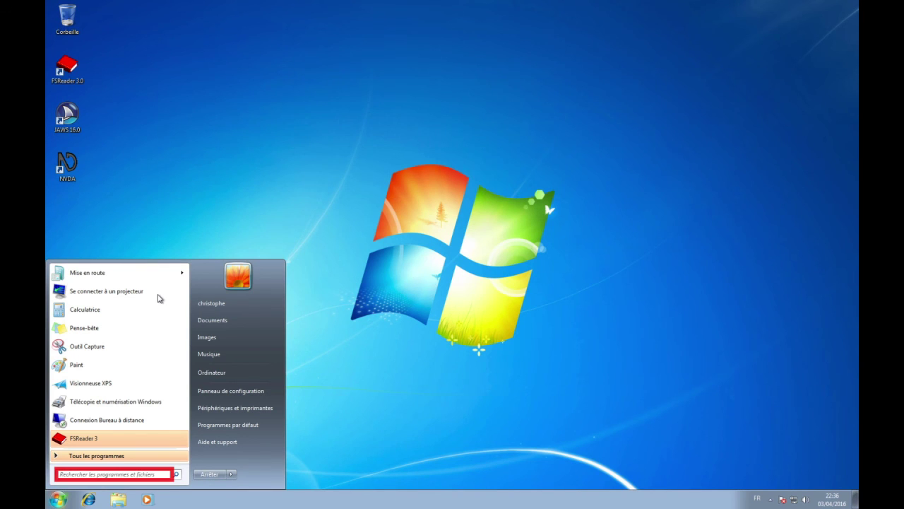
pyautogui.write('update')
pyautogui.press('Down')
pyautogui.press('Return')
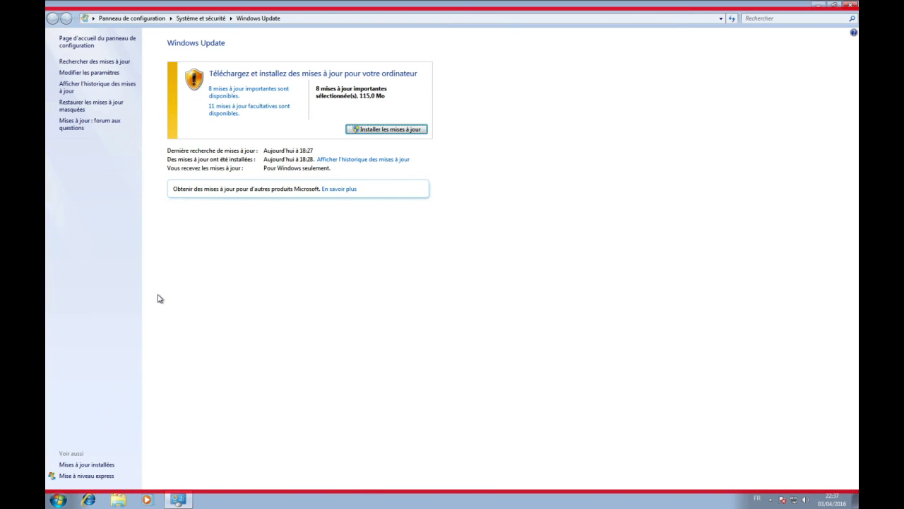
pyautogui.hotkey('alt', 'F4')
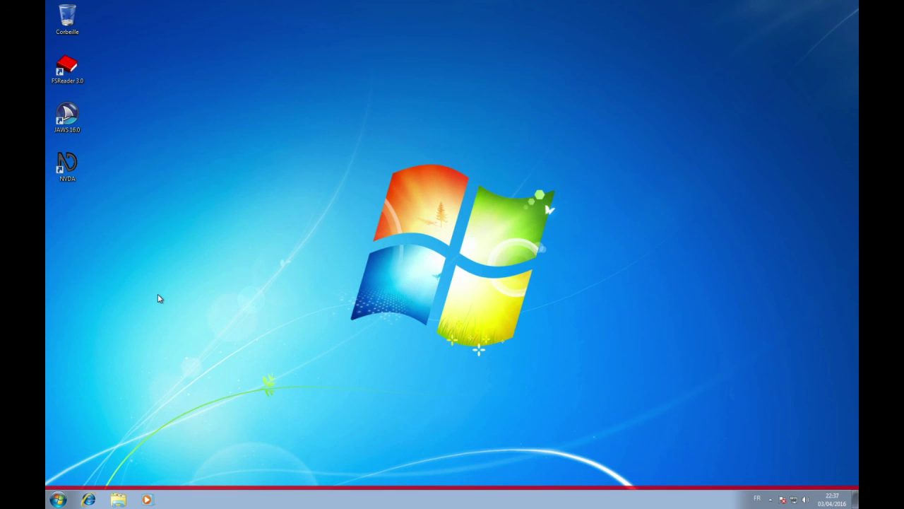
# Browse the NVDA menu from Préférences down to Réinitialiser la configuration aux paramètres par défaut and leave the menu.
pyautogui.press('Insert+n')
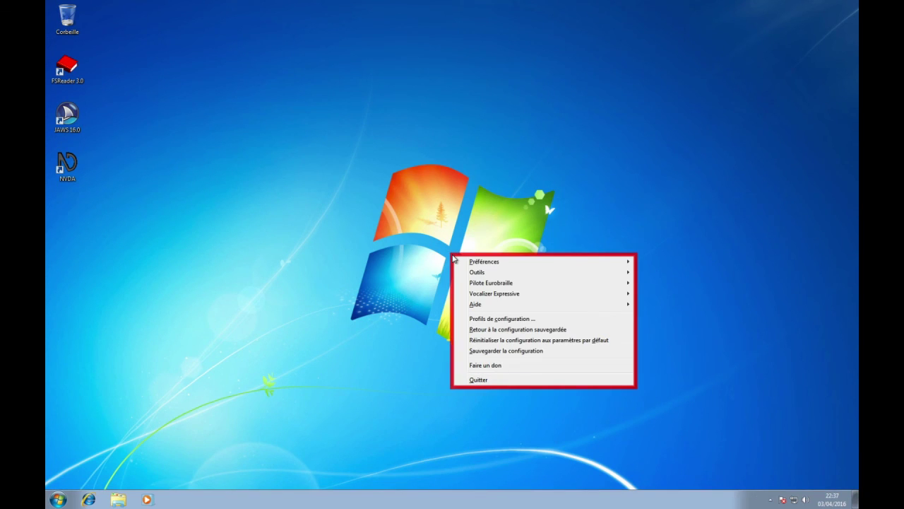
pyautogui.press('Down')
pyautogui.press('Down')
pyautogui.press('Down')
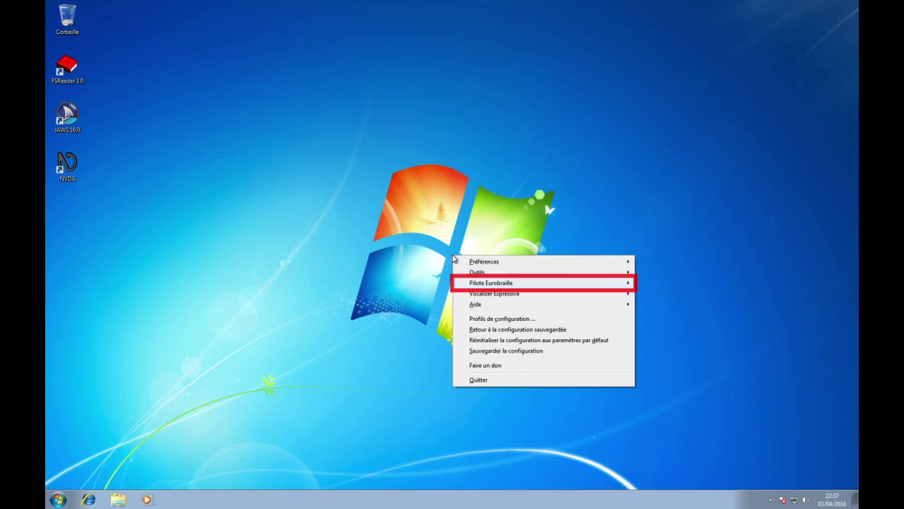
pyautogui.press('Down')
pyautogui.press('Down')
pyautogui.press('Down')
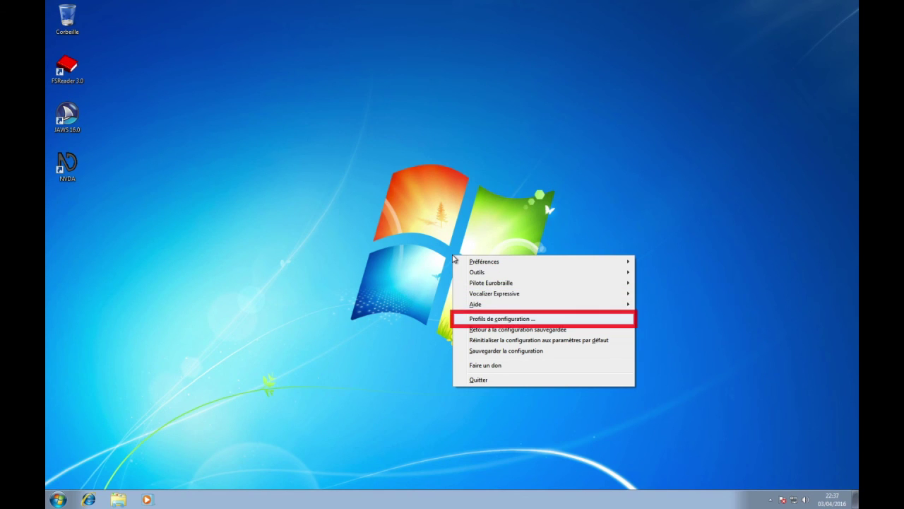
pyautogui.press('Down')
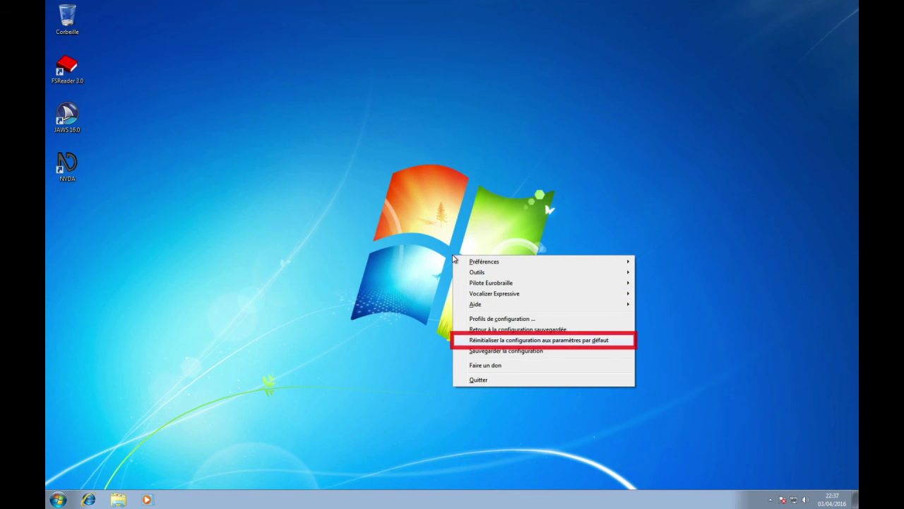
pyautogui.press('Return')
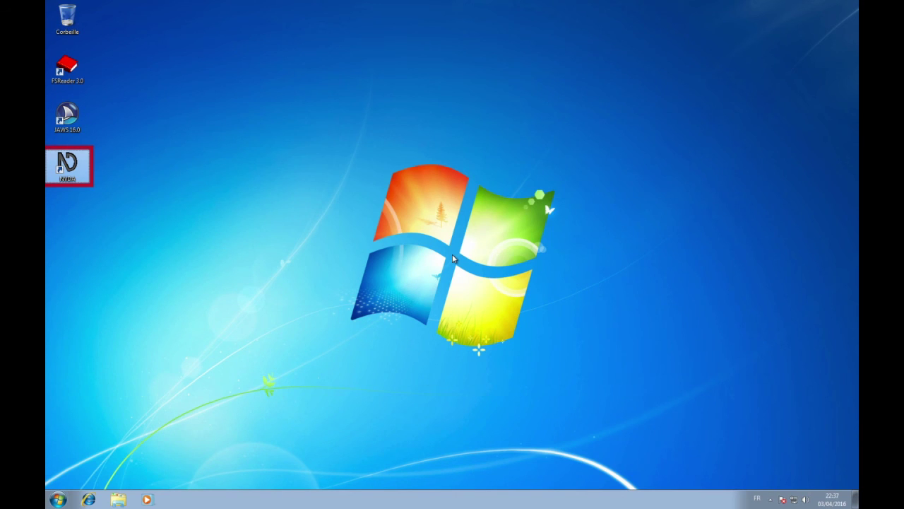
# Open the user's personal folder from the Start menu to view its contents, then close it.
pyautogui.press('super')
pyautogui.press('Right')
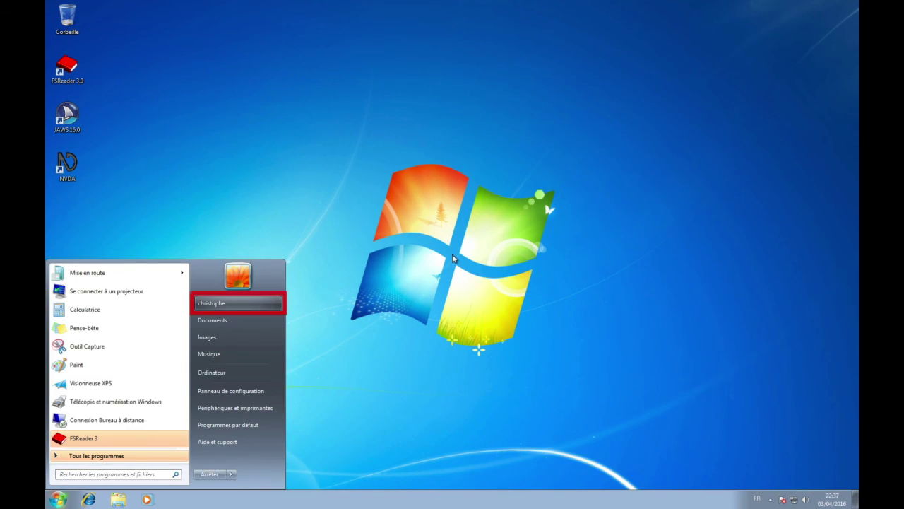
pyautogui.press('Up')
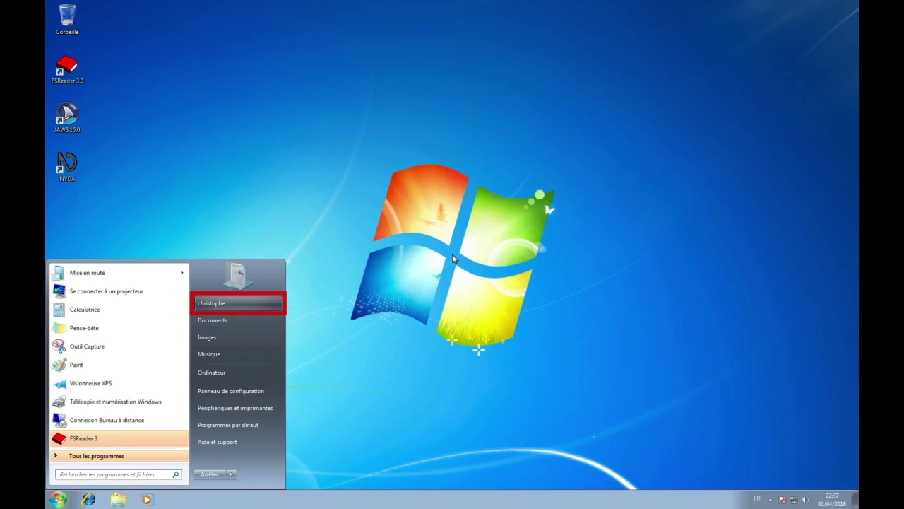
pyautogui.press('Return')
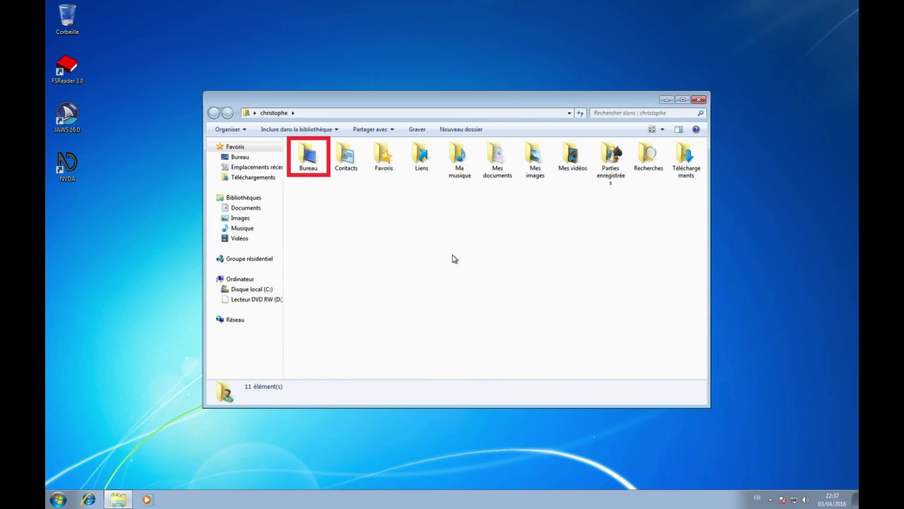
pyautogui.hotkey('alt', 'F4')
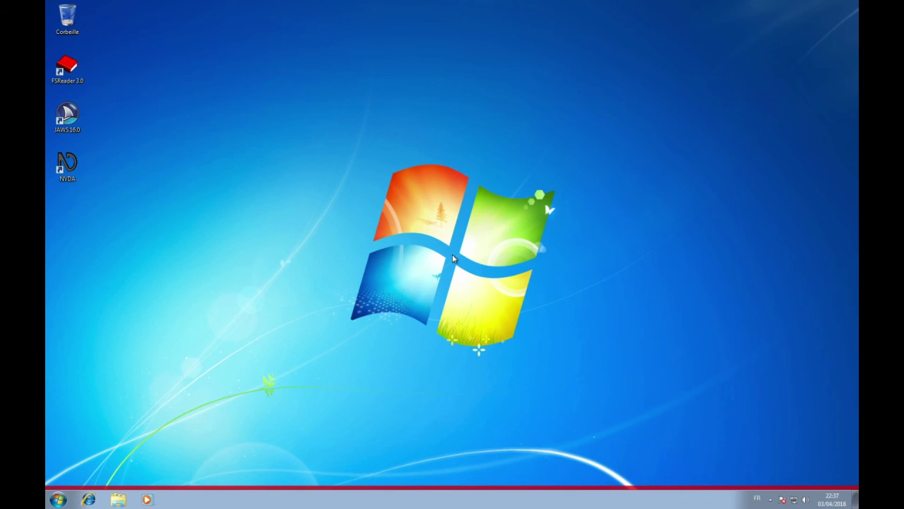
# Shut down Windows 7 Professionnel with the Arrêter option of the Arrêt de Windows dialog.
pyautogui.hotkey('alt', 'F4')
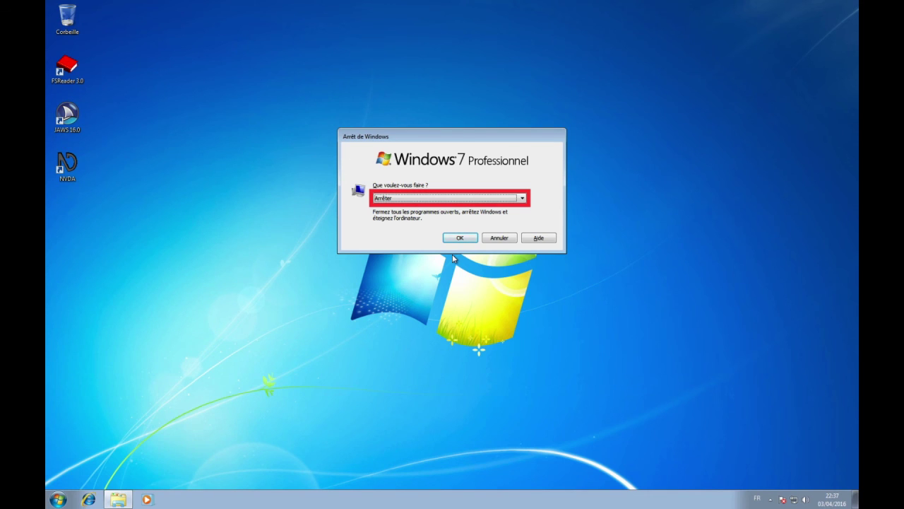
pyautogui.press('Escape')
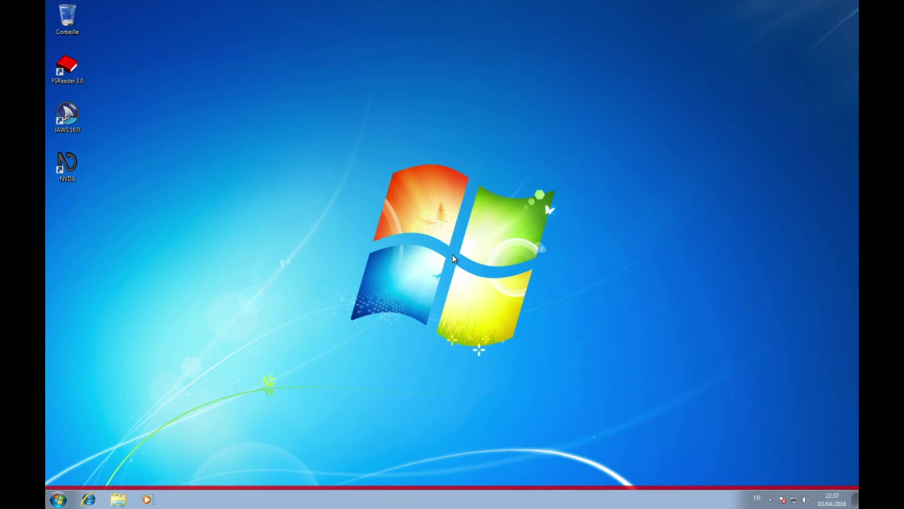
pyautogui.press('Tab')
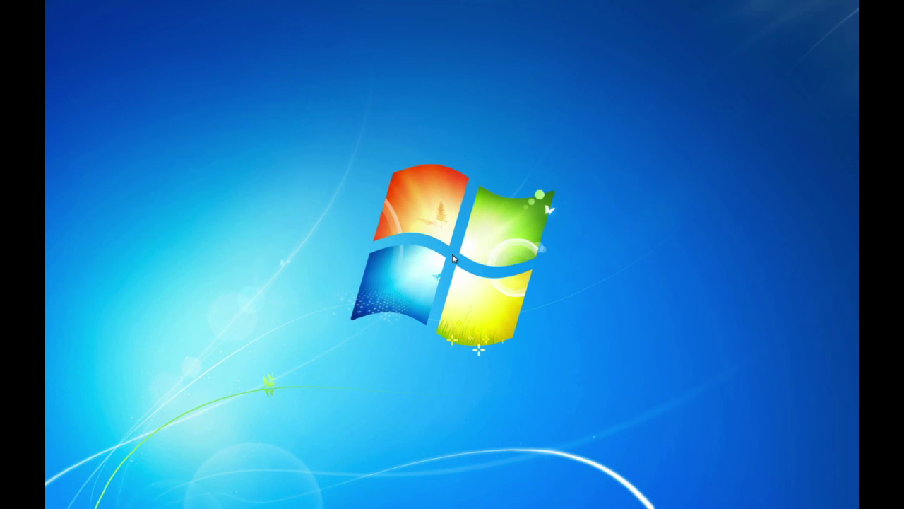